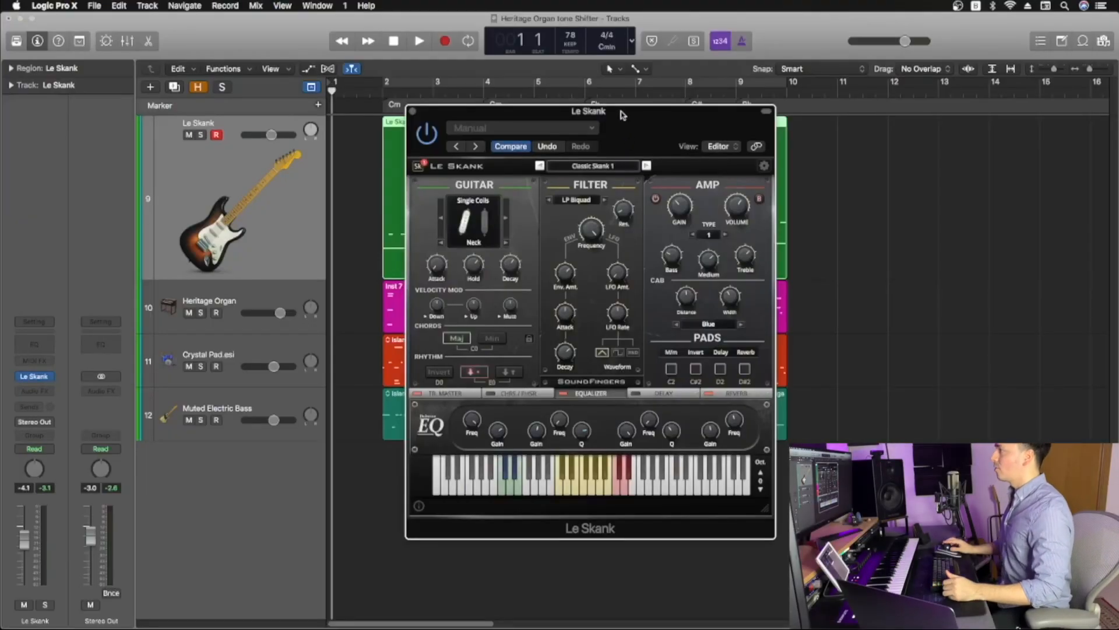
- Try the Humbuckers pickup type in the guitar section, and return it to Single Coils
mouse_move(622, 110)
mouse_down()
mouse_move(581, 112)
mouse_move(633, 106)
mouse_up()
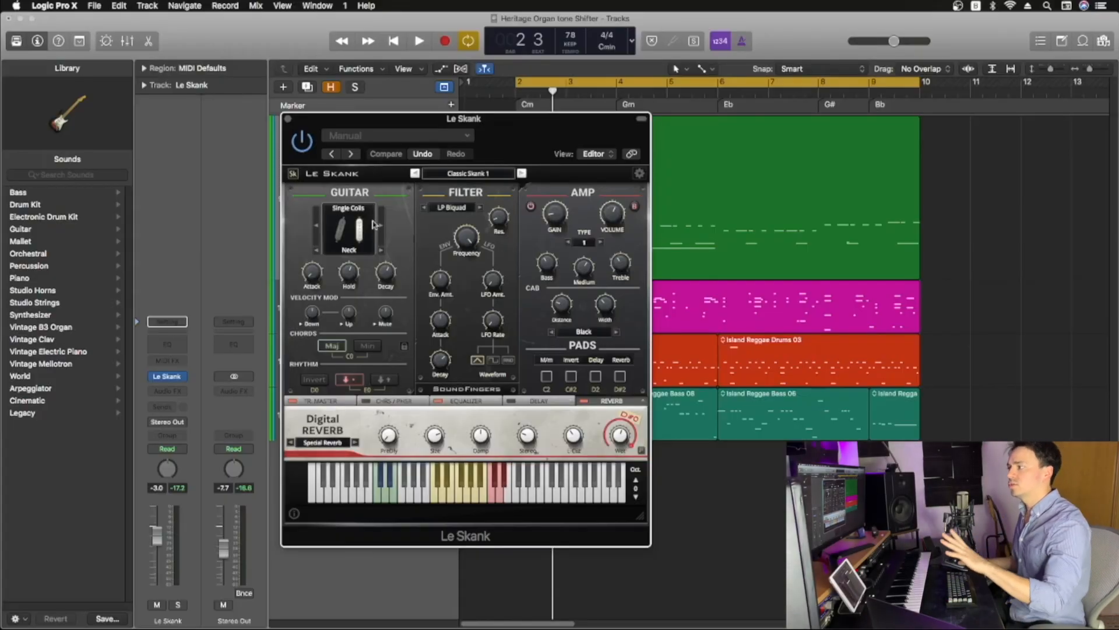
click(382, 233)
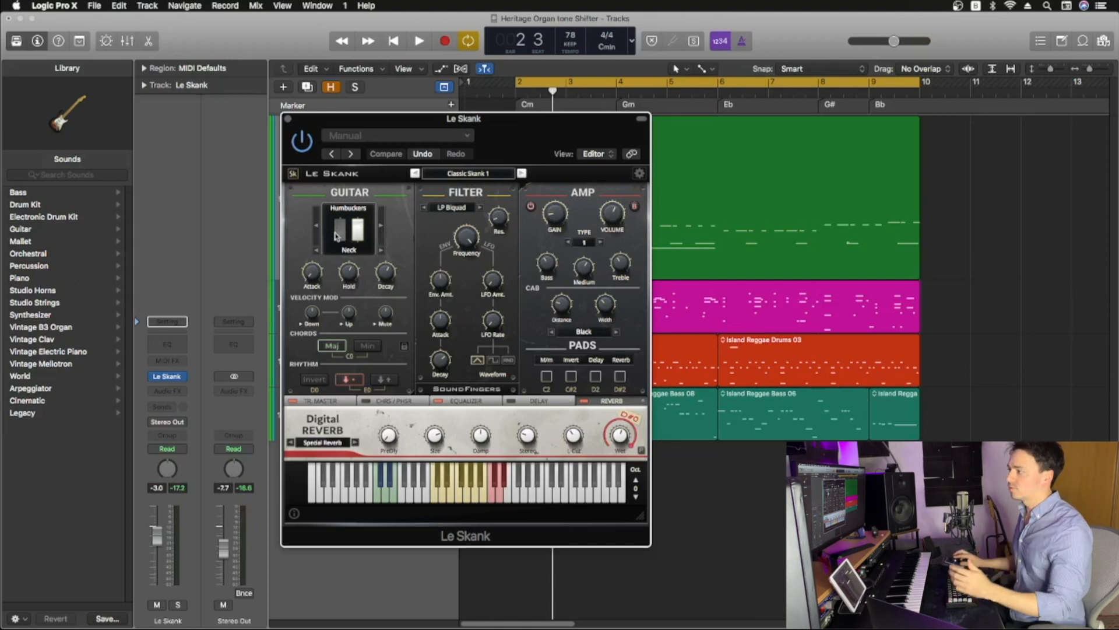
click(316, 233)
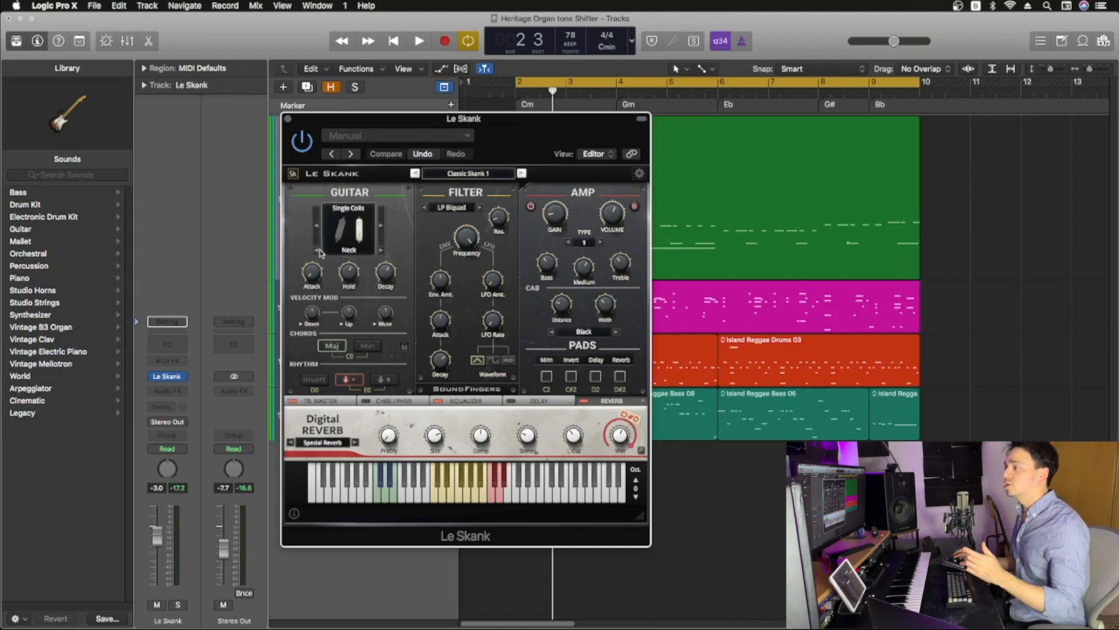
- Cycle the single-coil pickup position through Neck and Bridge, and set it to Both
click(319, 251)
click(319, 251)
click(319, 251)
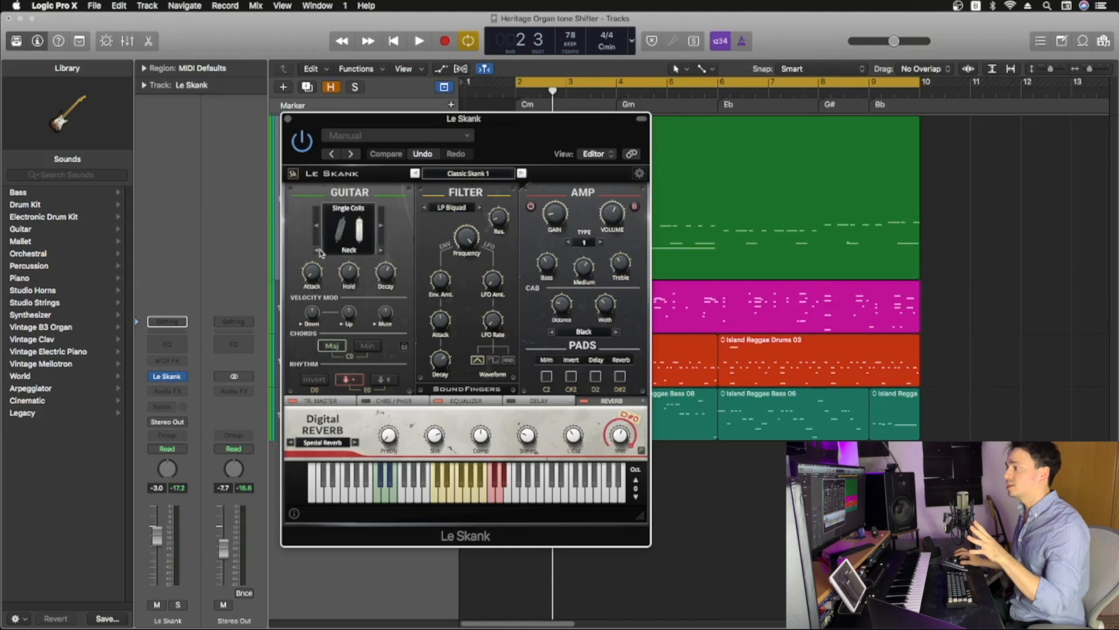
click(318, 250)
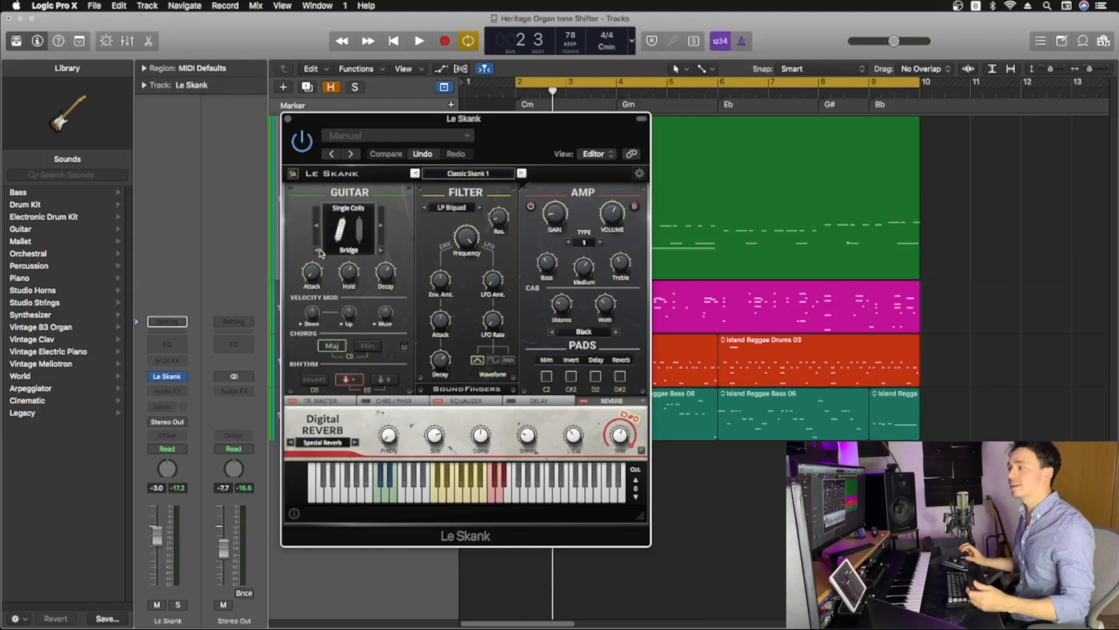
click(319, 251)
click(319, 251)
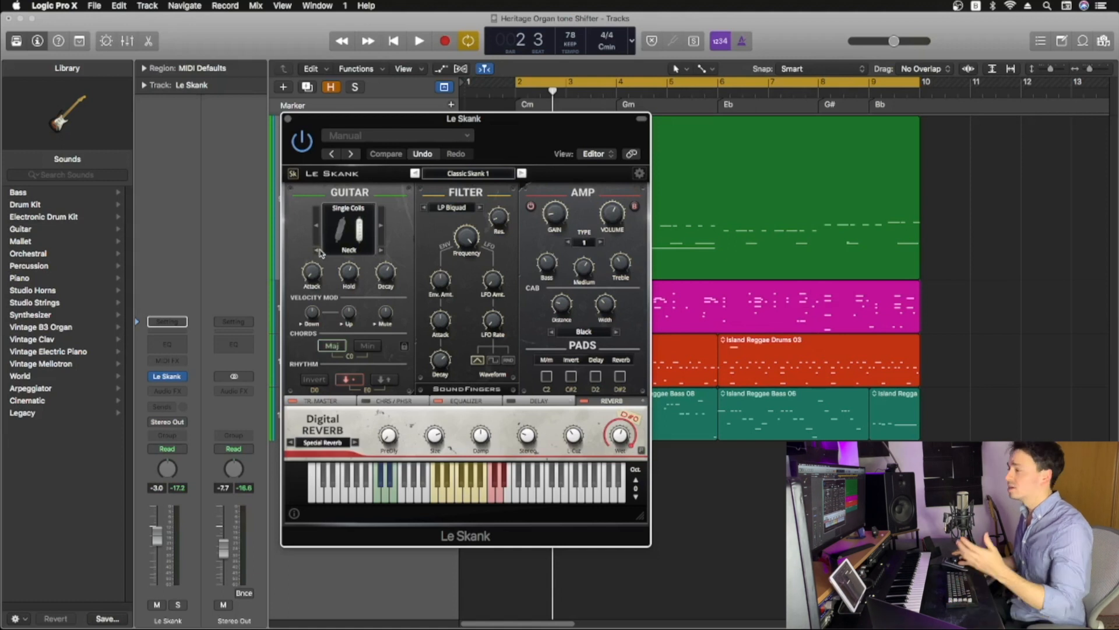
click(319, 251)
click(319, 250)
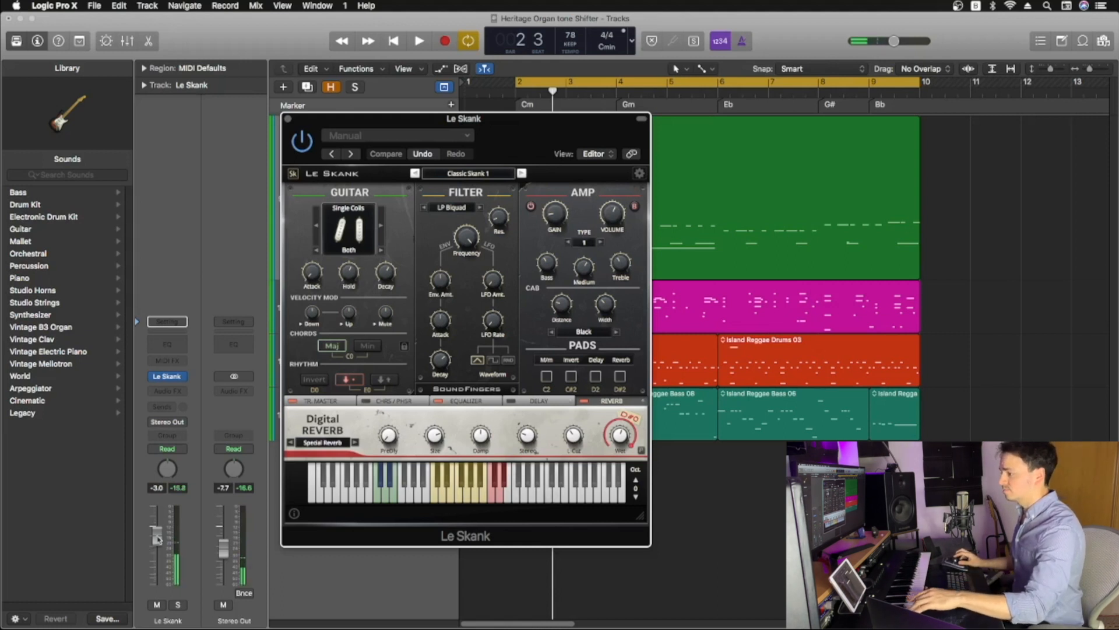
- Raise the Le Skank channel volume to -0.4 dB and audition the guitar's Attack at high and low settings
drag(159, 538, 161, 522)
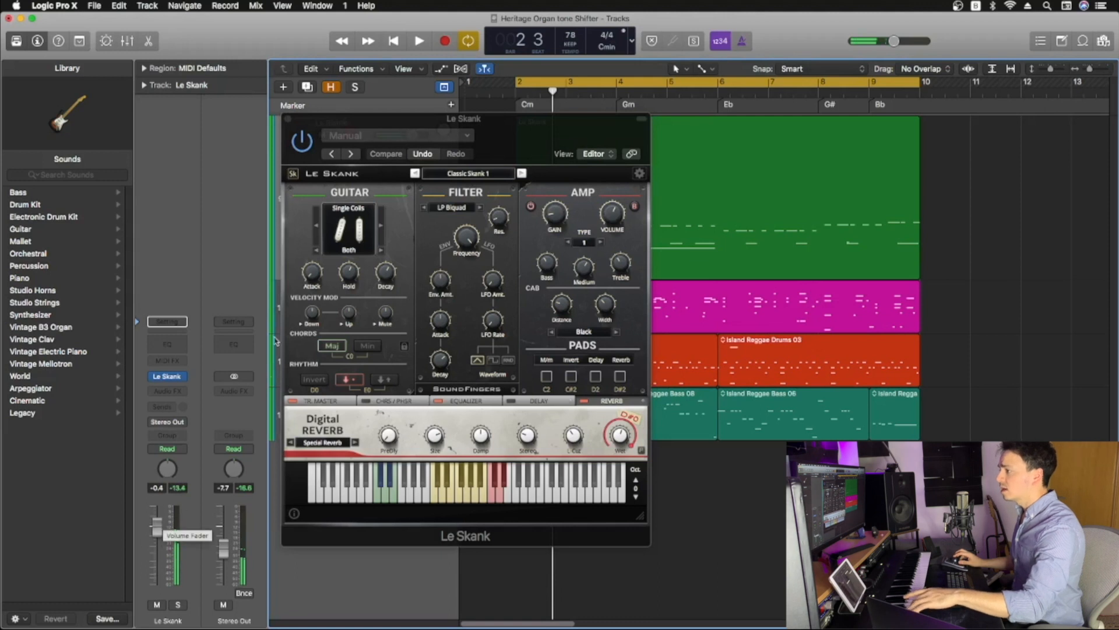
drag(308, 280, 325, 190)
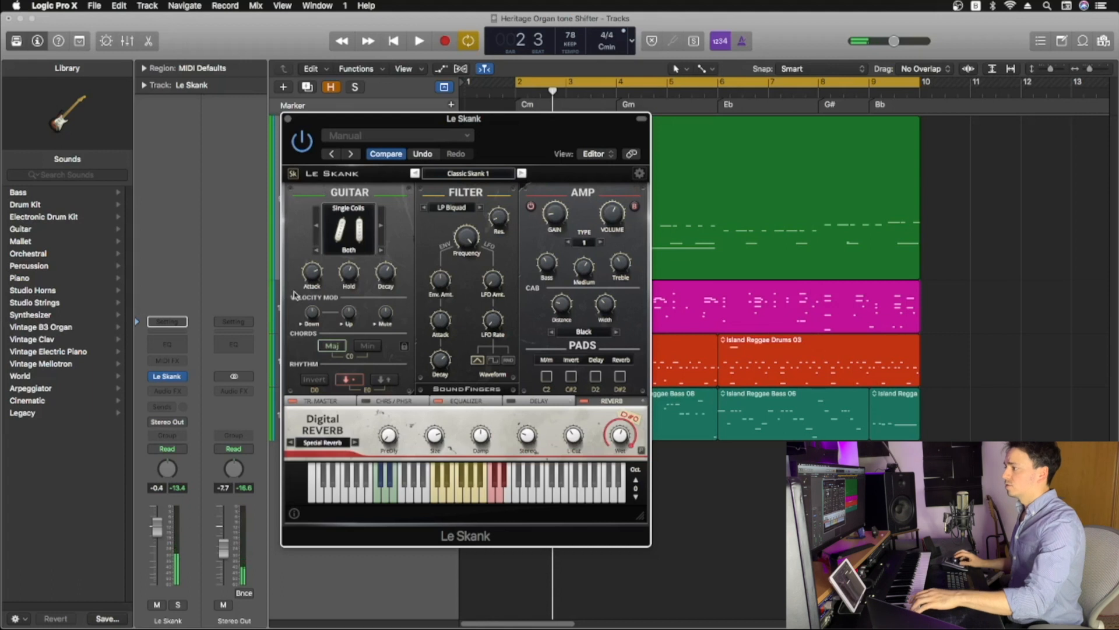
drag(312, 273, 274, 389)
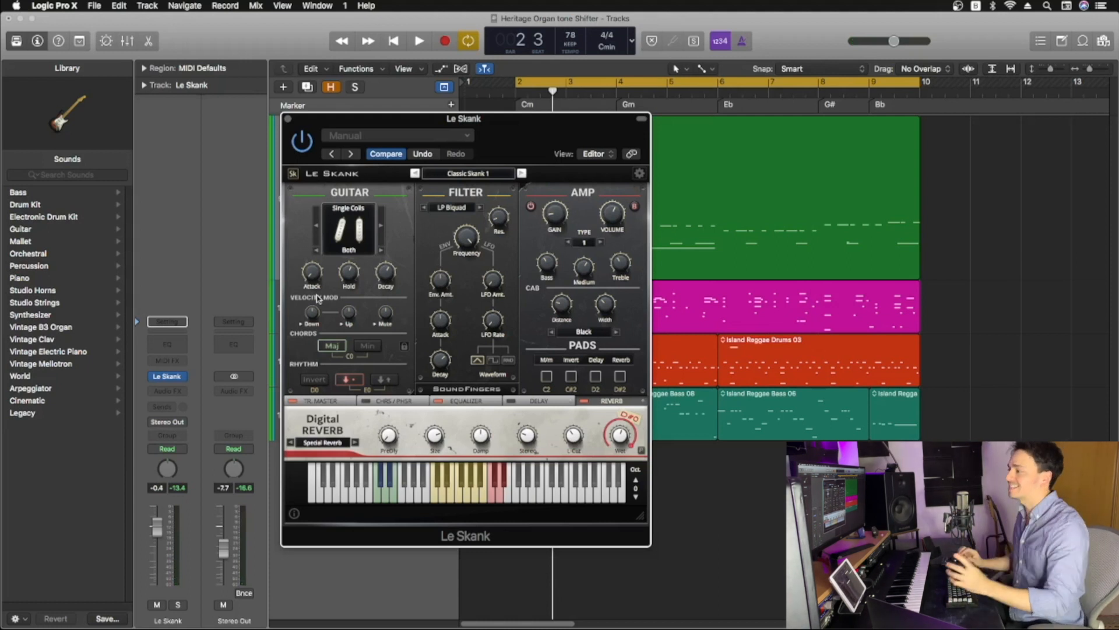
- Lengthen the guitar's Hold time and shorten its Decay
click(352, 273)
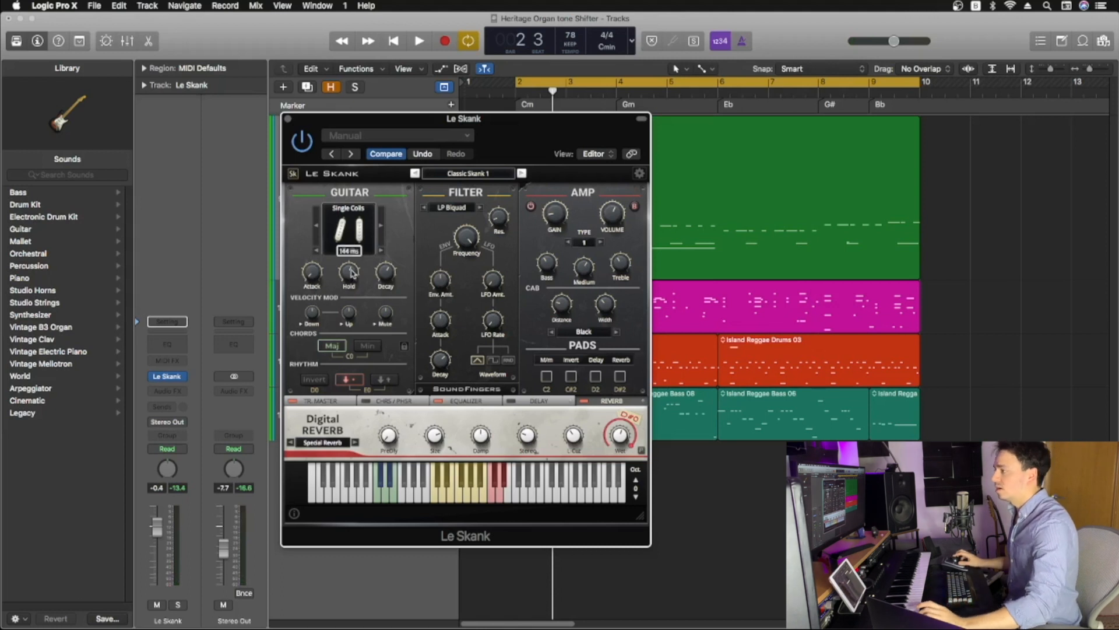
drag(352, 273, 357, 238)
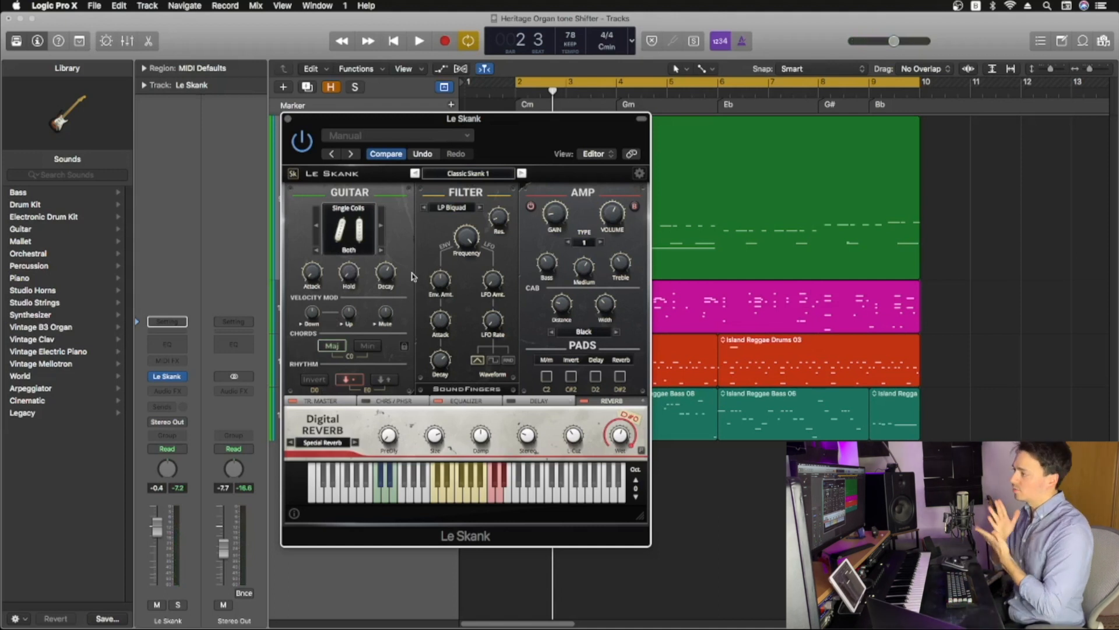
drag(392, 271, 382, 332)
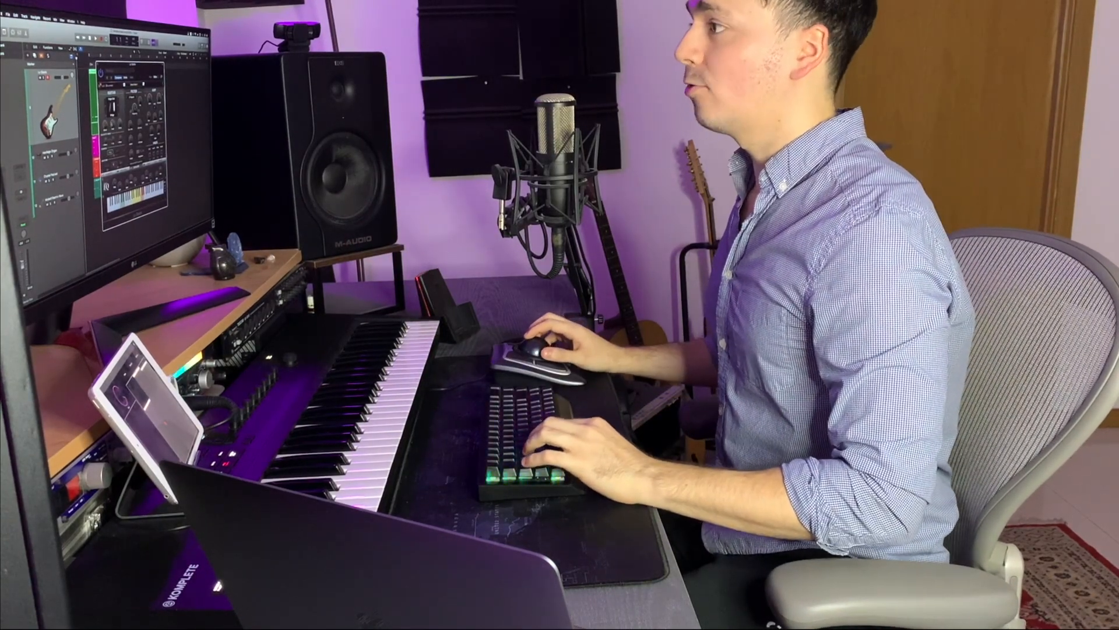
- Loop the arrangement while lowering the guitar's Hold and raising its Attack, and stop playback
key(c)
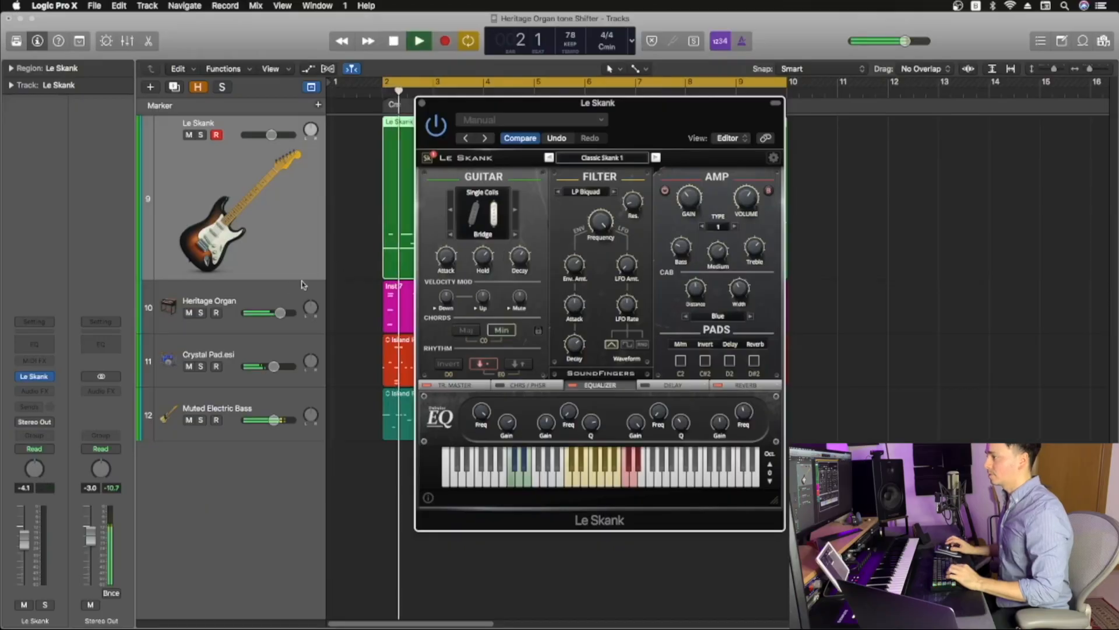
mouse_move(478, 265)
drag(477, 265, 461, 307)
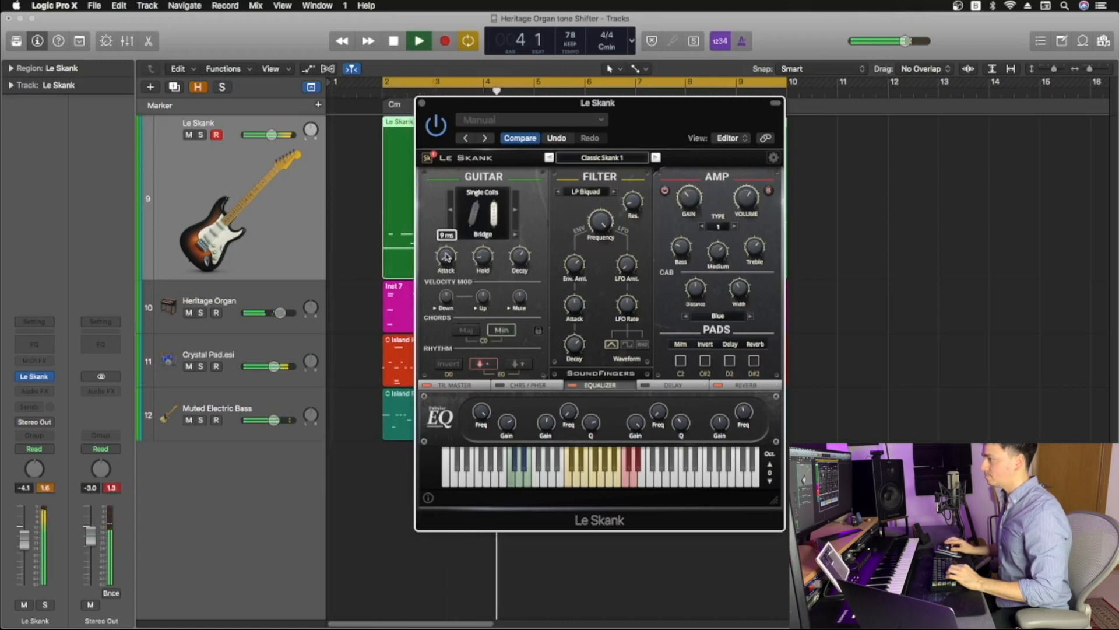
drag(447, 261, 469, 183)
key(space)
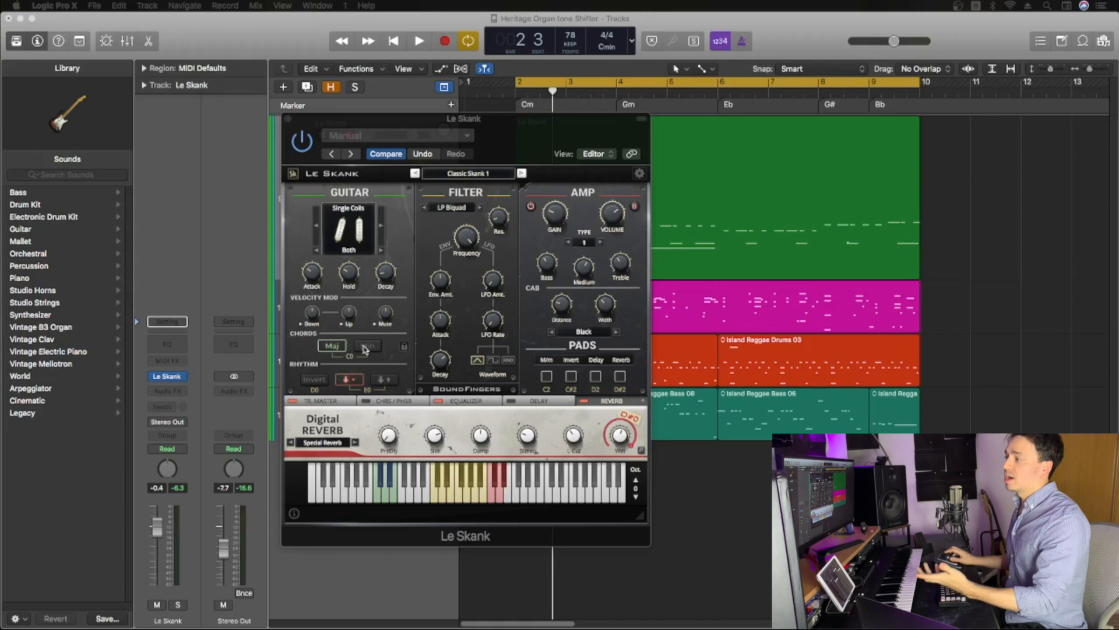
- Compare the Maj and Min chord modes, and leave the chords set to Maj
click(339, 350)
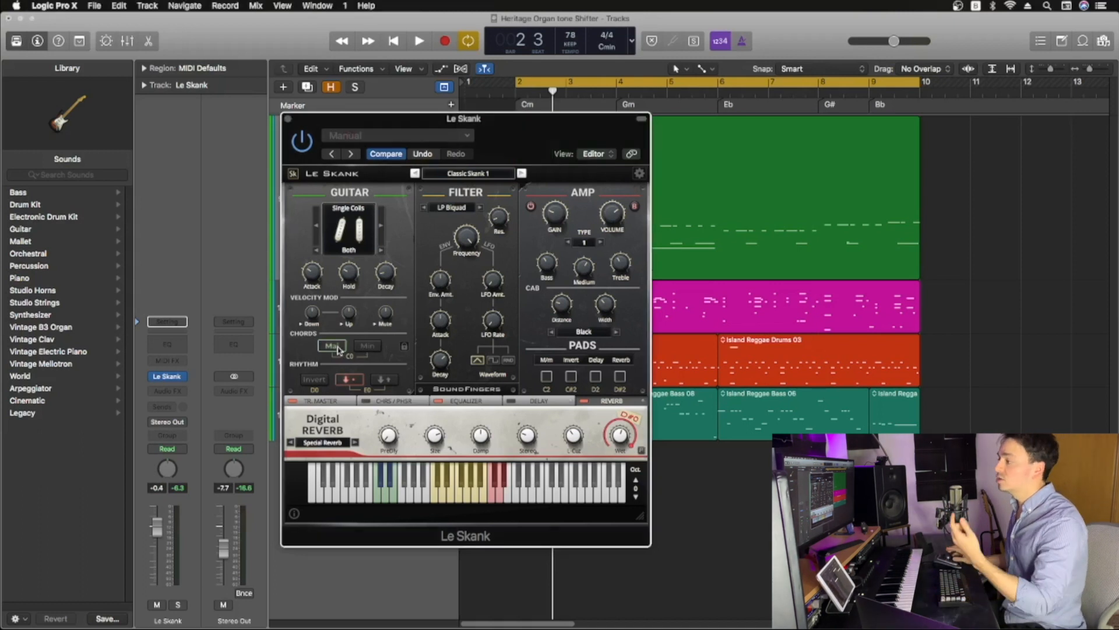
click(382, 350)
click(382, 352)
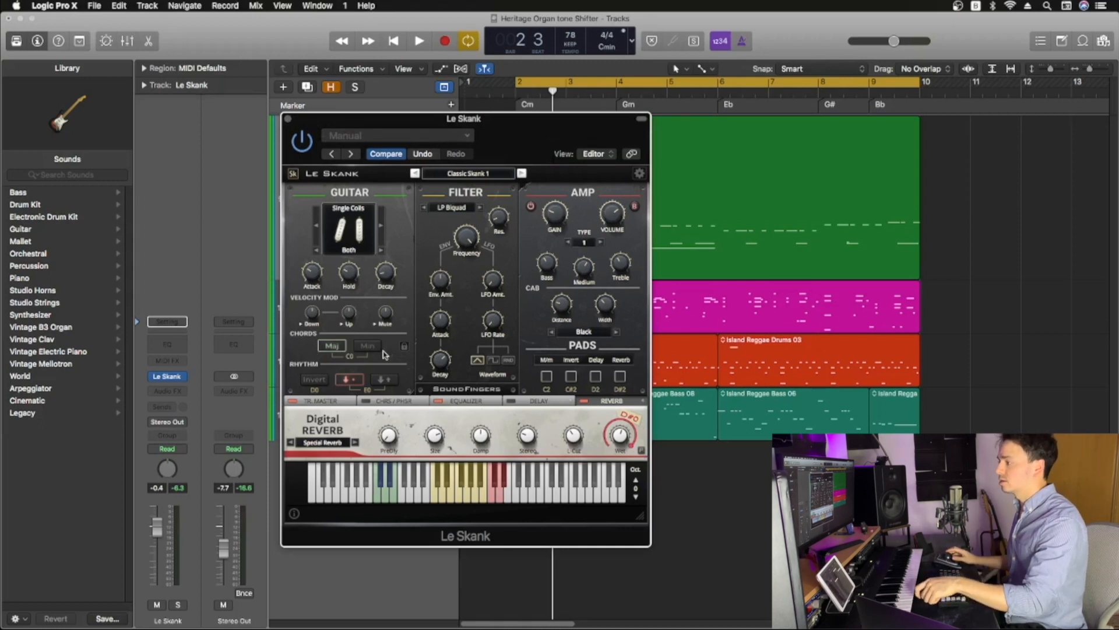
click(383, 353)
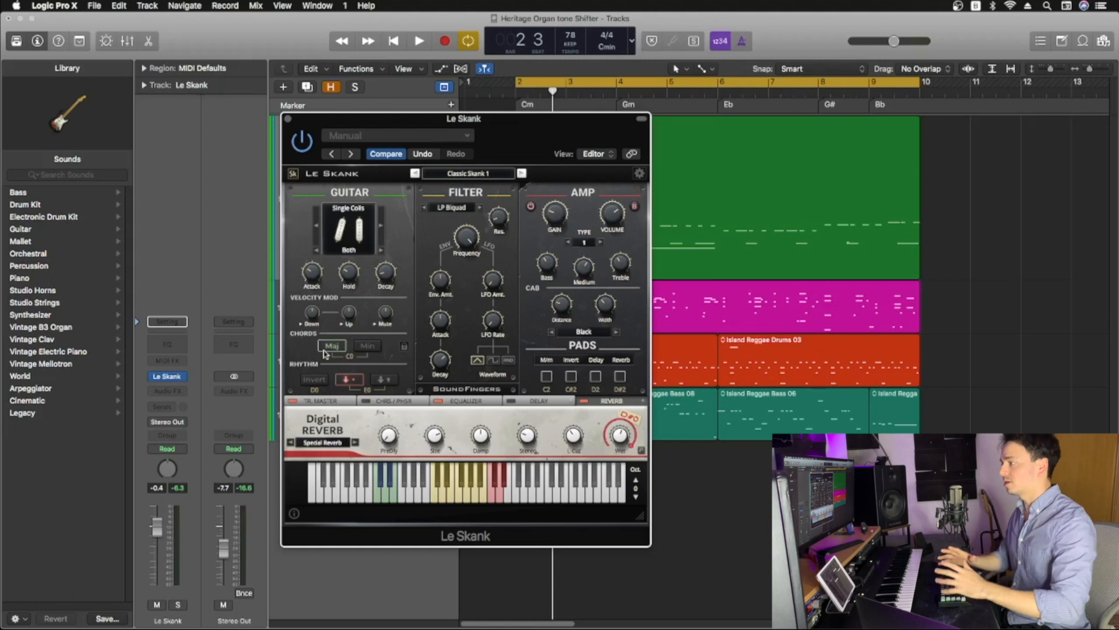
- Toggle the rhythm section's Invert option on and off to compare chord inversions, and leave it off
click(325, 380)
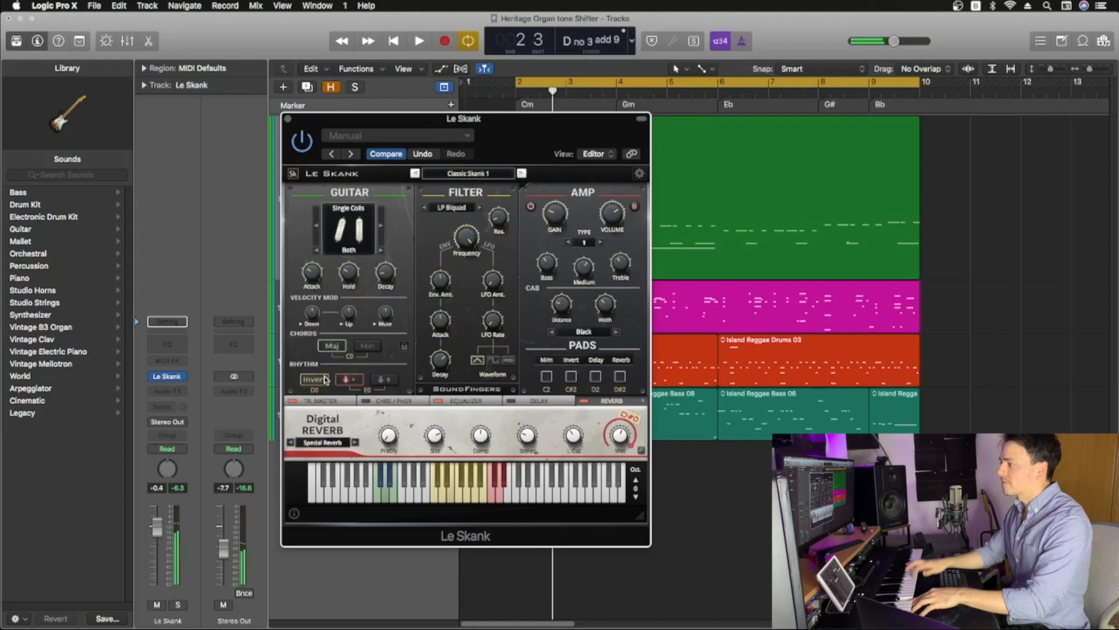
click(326, 380)
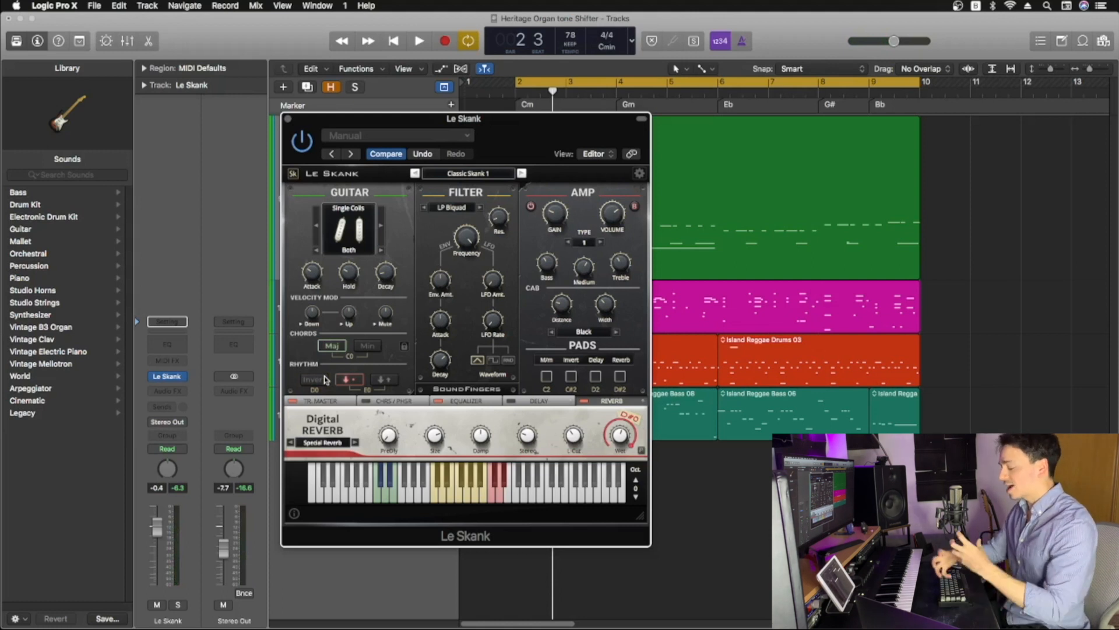
click(326, 380)
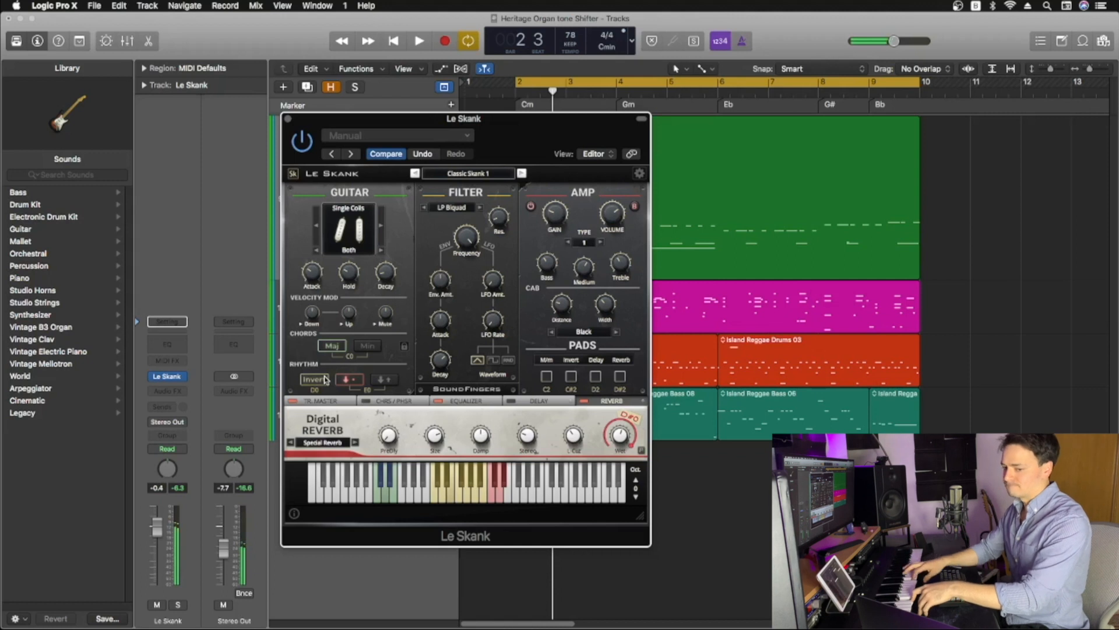
click(325, 380)
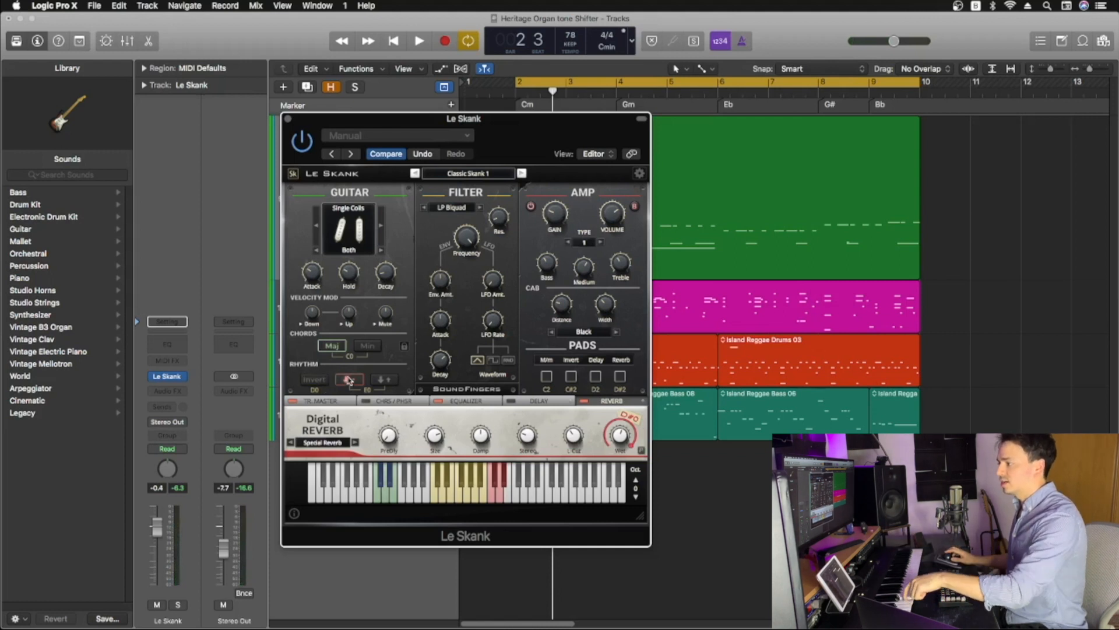
click(315, 380)
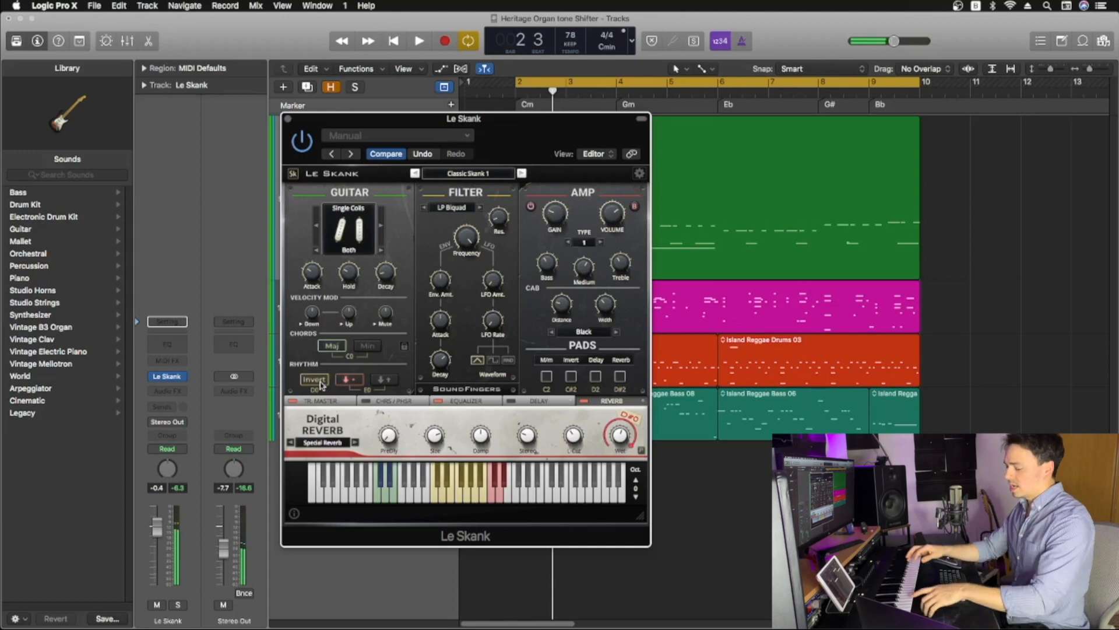
click(319, 380)
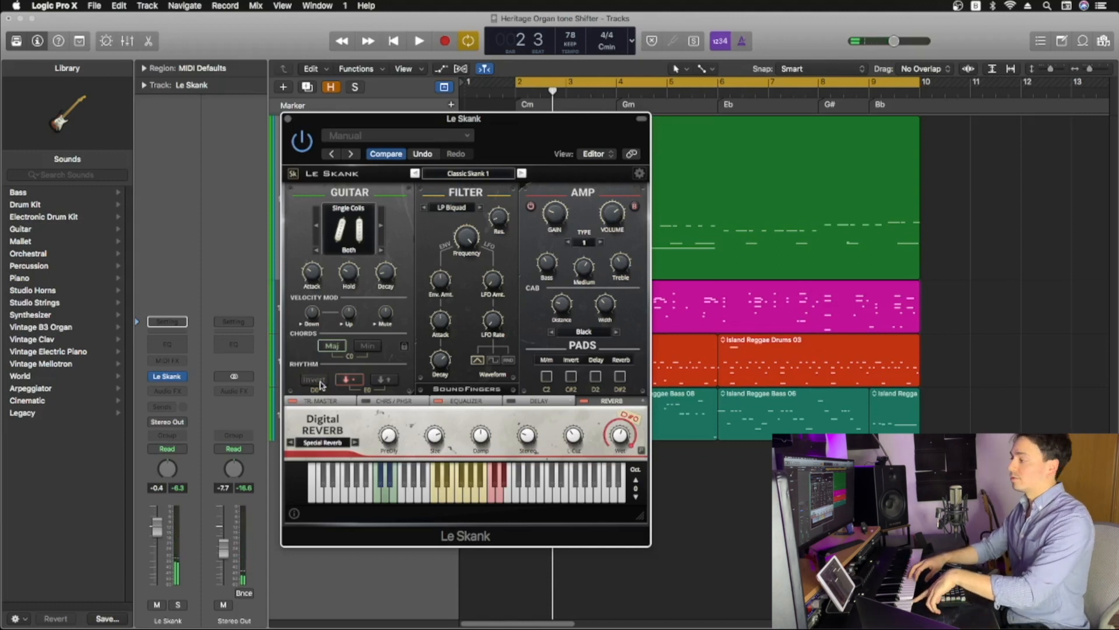
click(319, 381)
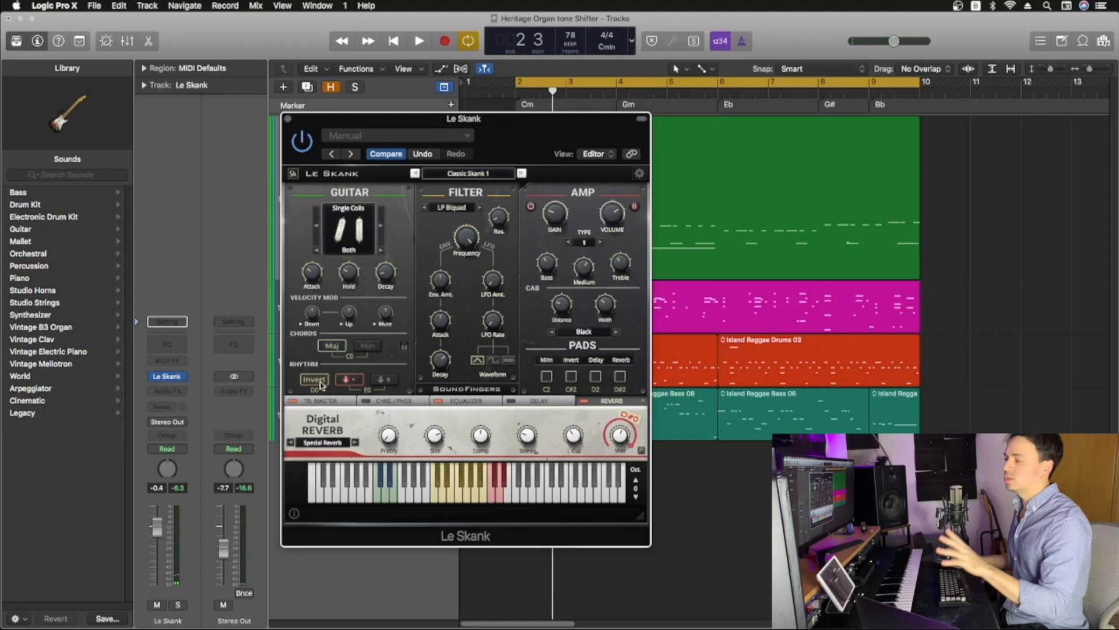
click(318, 380)
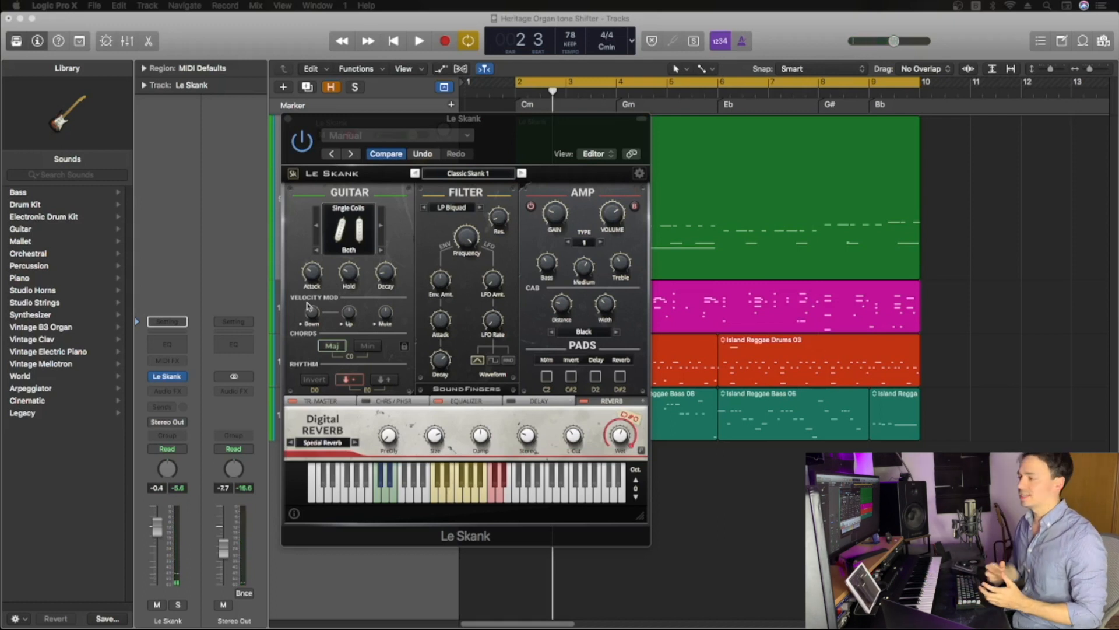
- Lengthen the guitar's Hold and set its Decay to about 77%
click(311, 316)
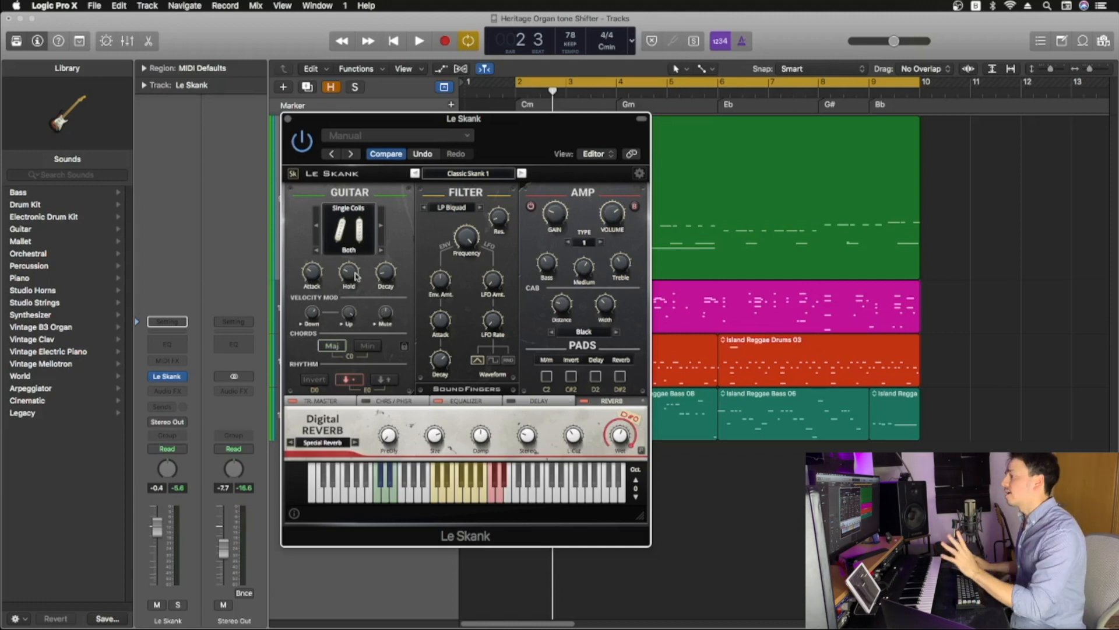
drag(342, 266, 349, 244)
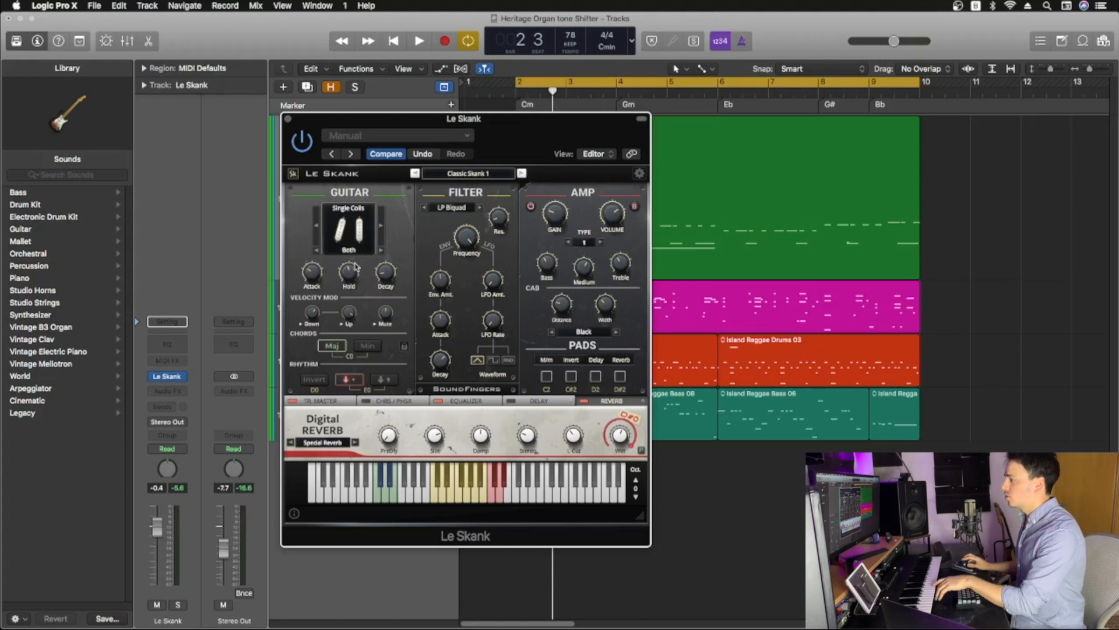
drag(386, 311, 386, 273)
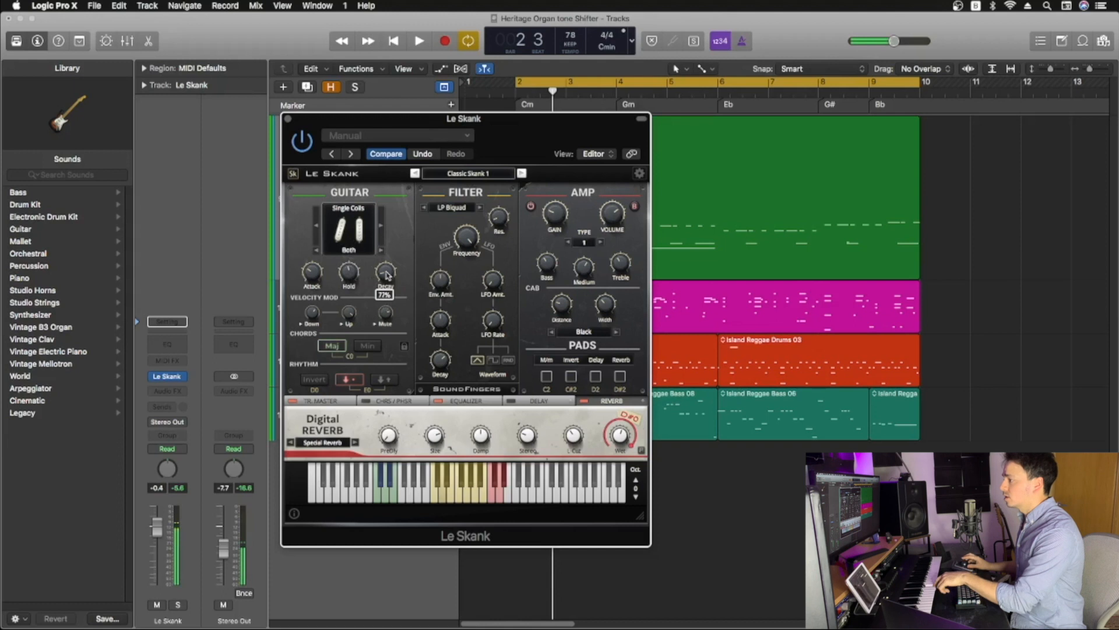
drag(386, 311, 354, 245)
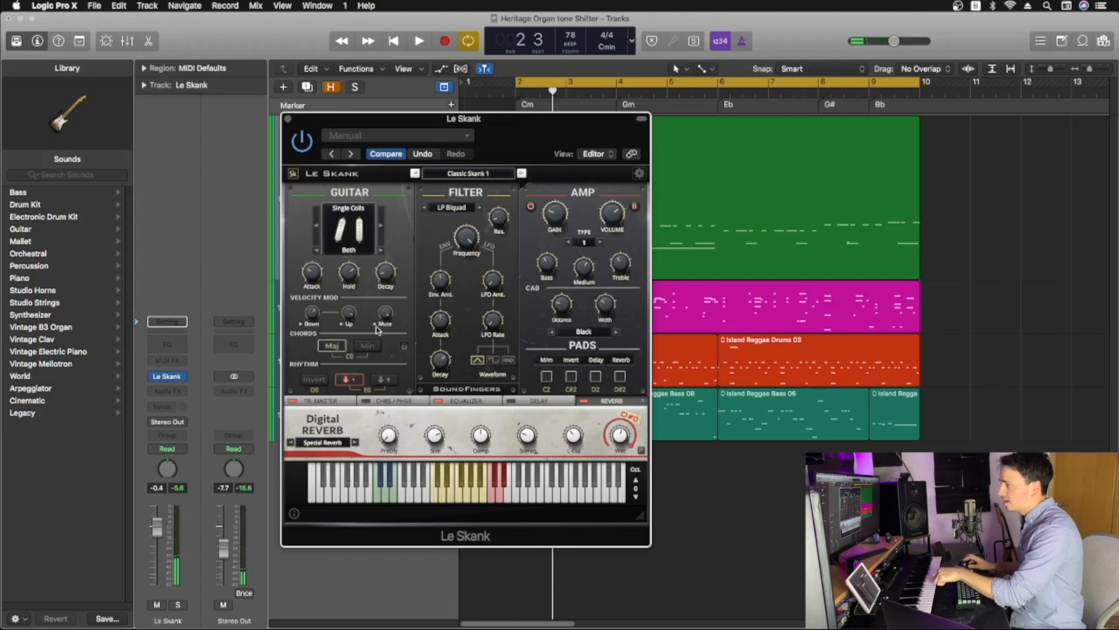
- Raise the Velocity Mod Mute amount and readjust the guitar's Decay and Hold
drag(386, 315, 388, 296)
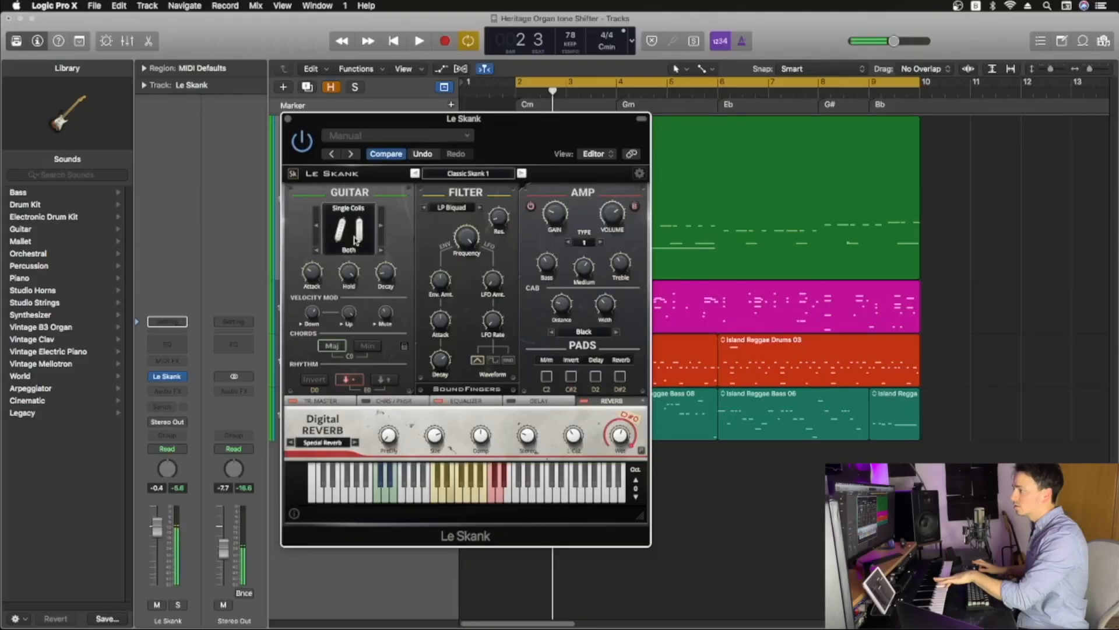
mouse_move(349, 272)
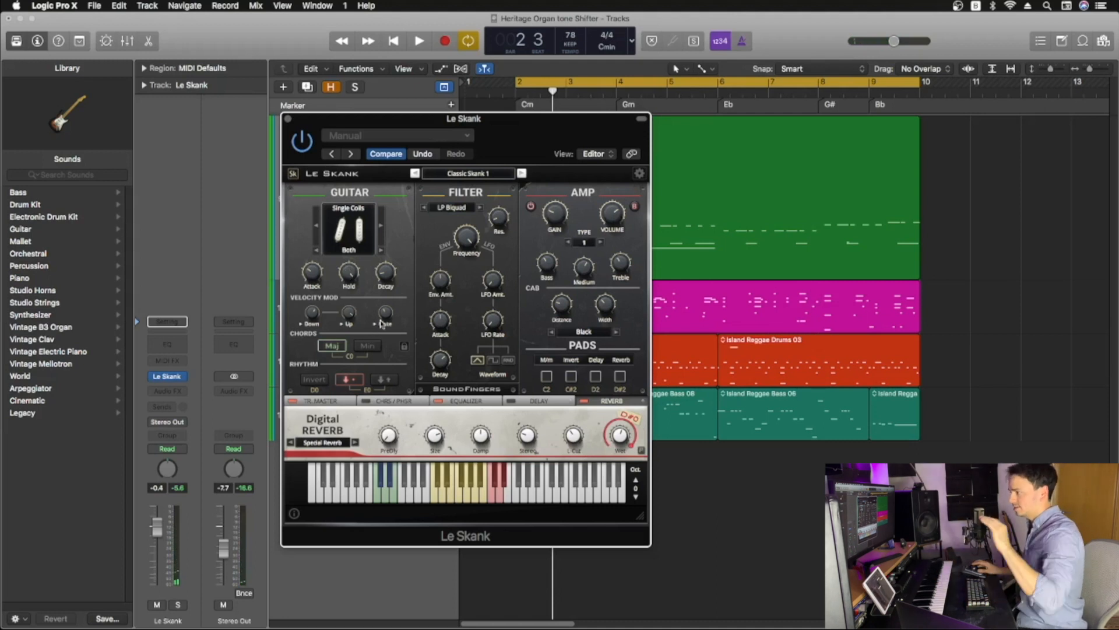
mouse_move(386, 279)
drag(389, 263, 383, 232)
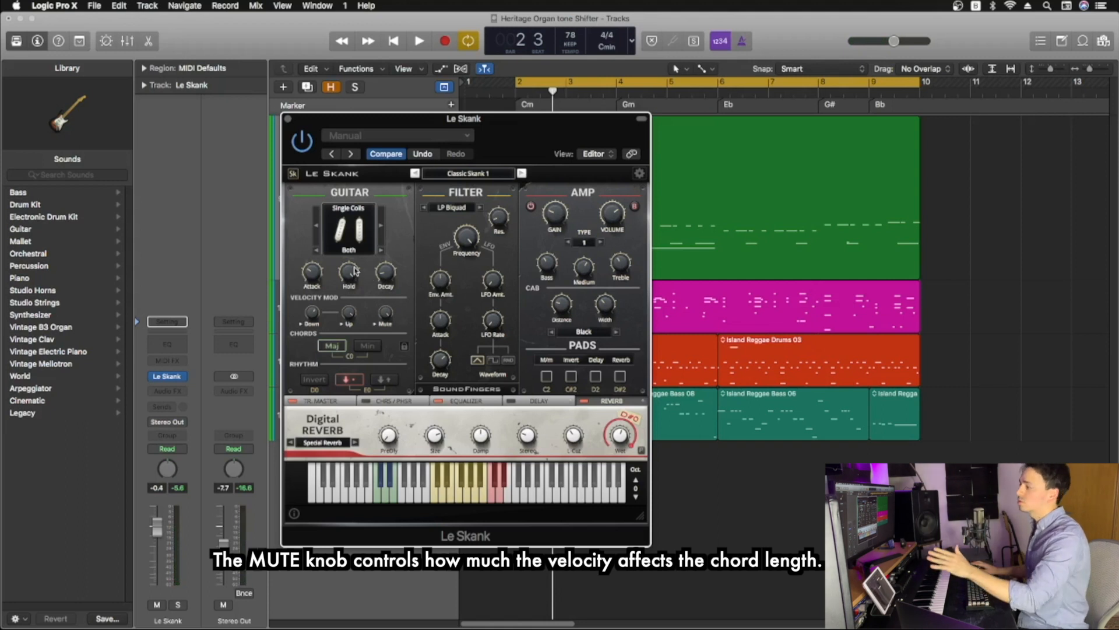
drag(349, 272, 346, 296)
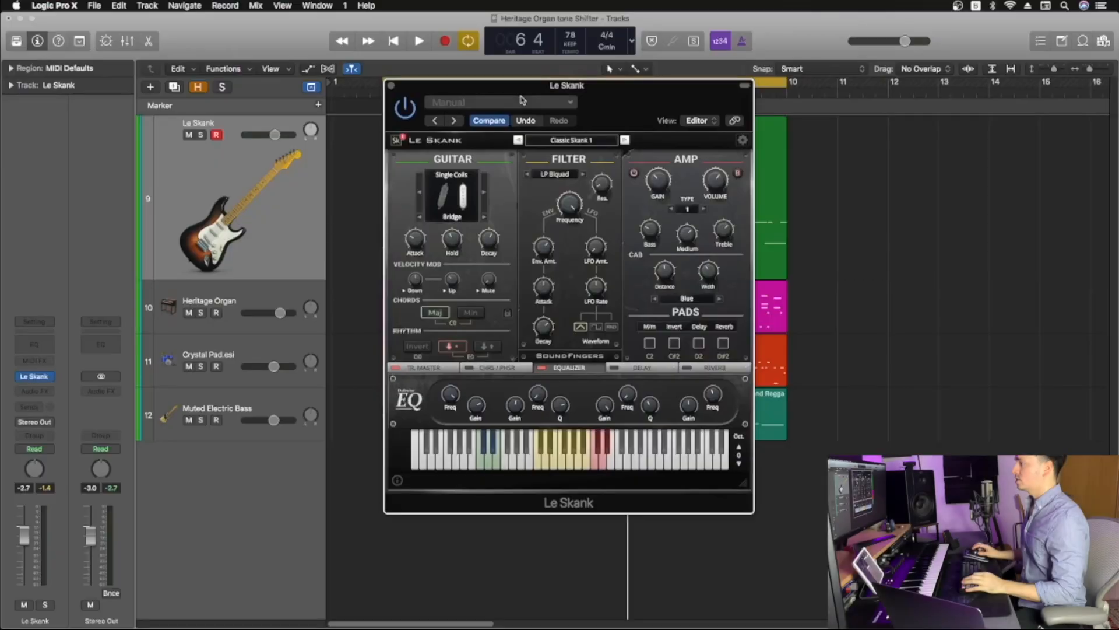
- Solo the Le Skank guitar track, start playback and audition the amp types up to type 3
key(s)
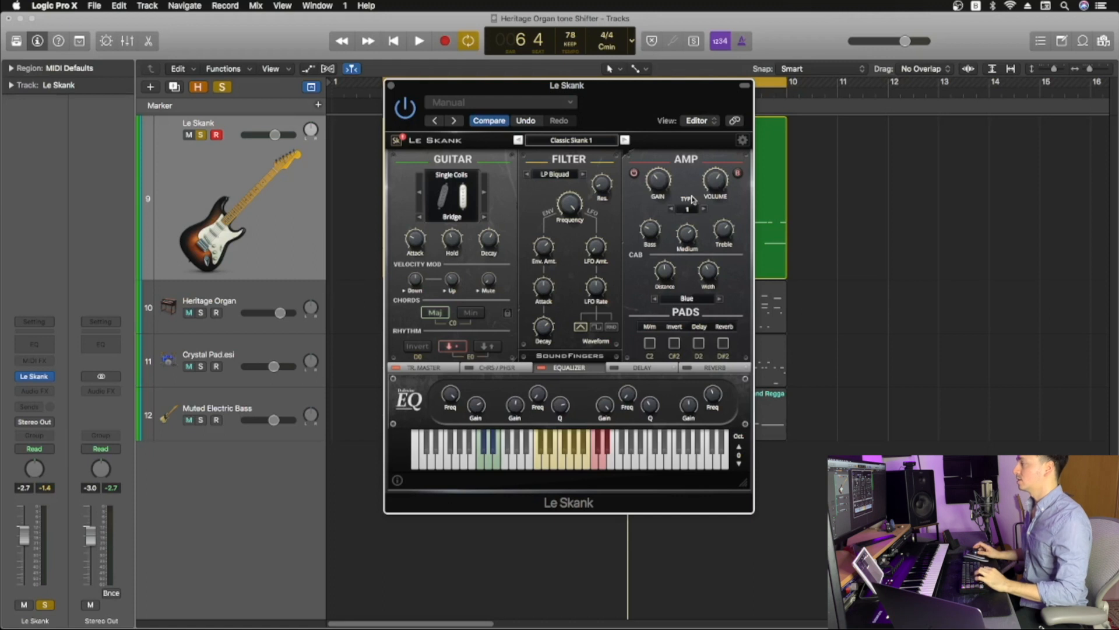
key(space)
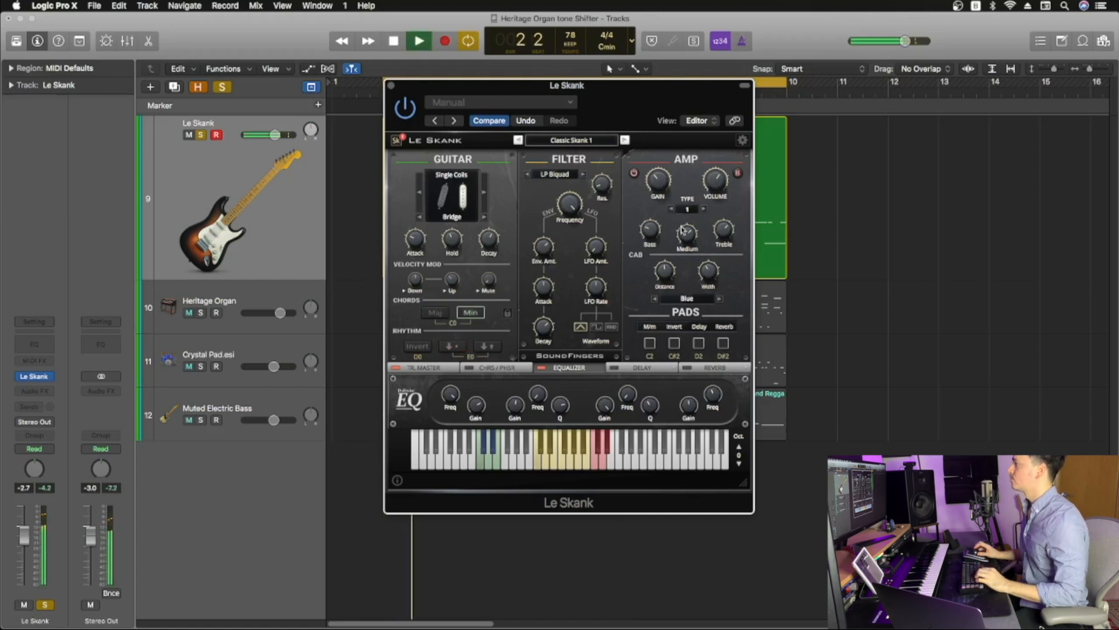
click(705, 209)
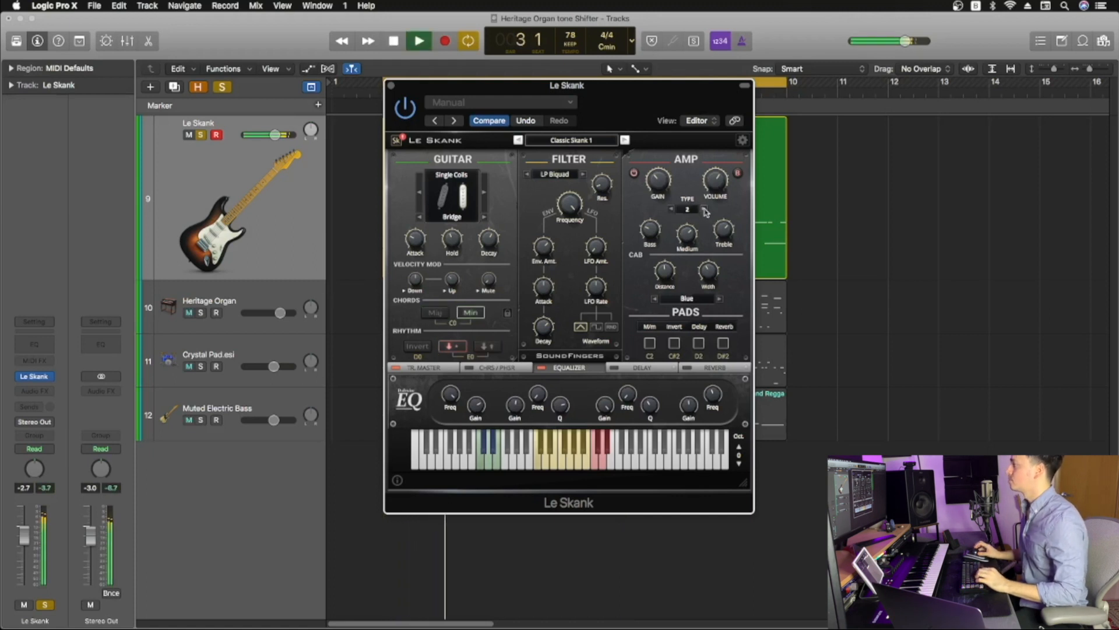
mouse_move(712, 187)
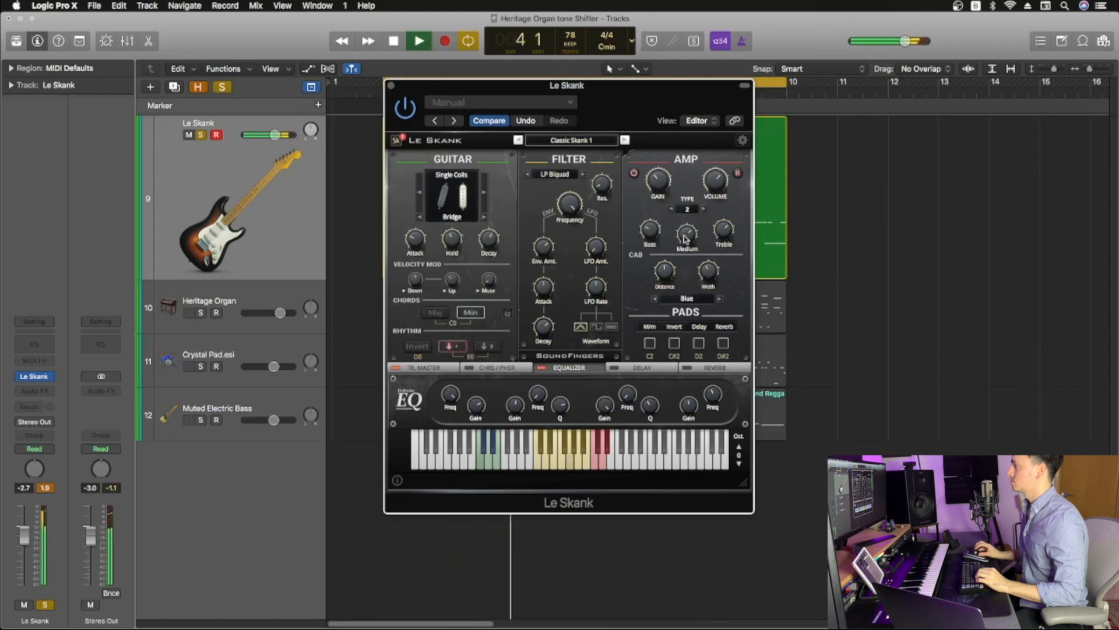
drag(684, 239, 701, 211)
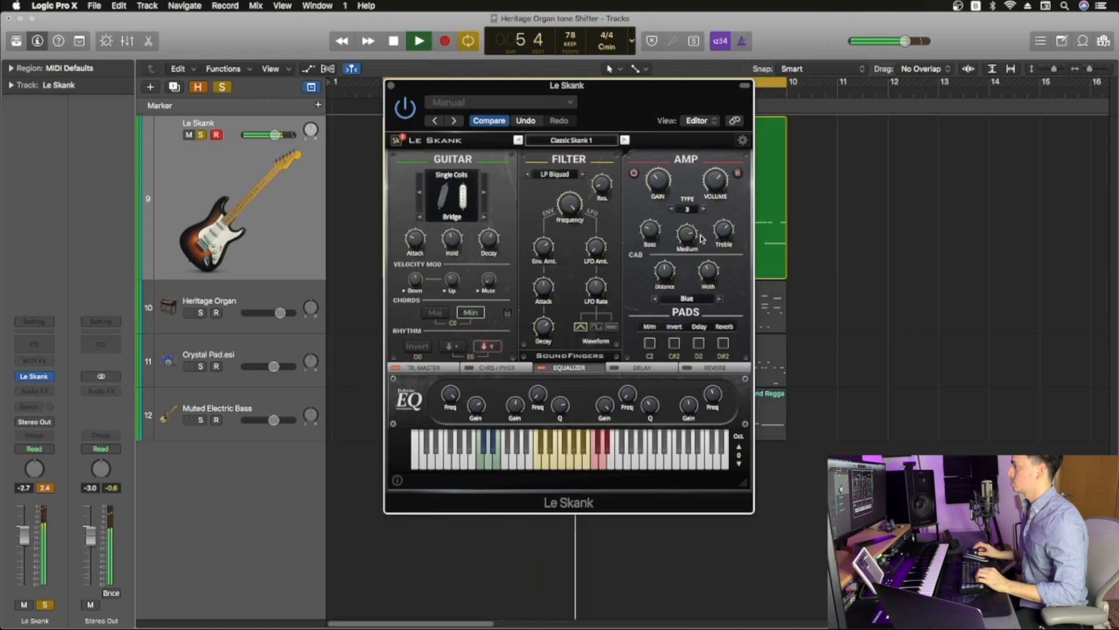
- Switch the amp's cabinet to Green, set its Distance to about 70% and adjust its Width
click(720, 298)
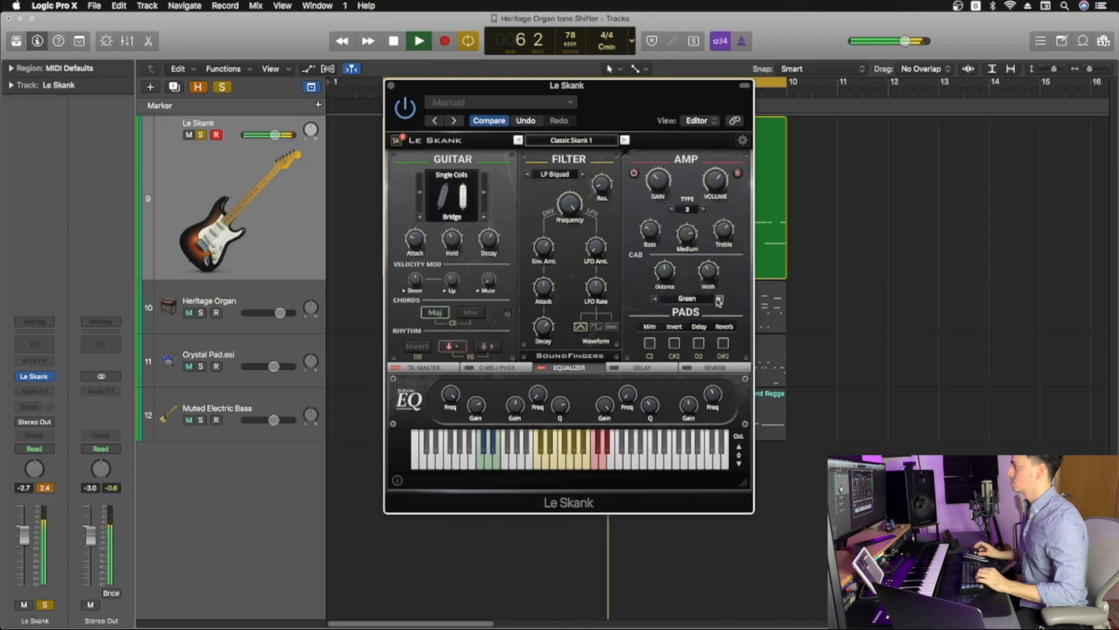
click(709, 274)
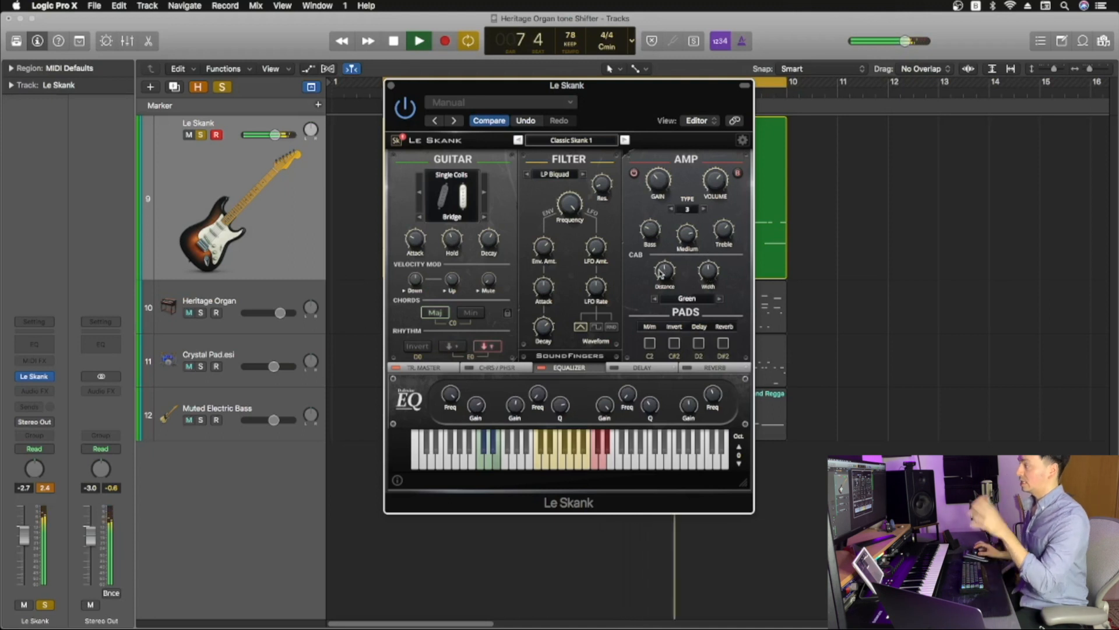
mouse_move(662, 272)
drag(663, 273, 651, 232)
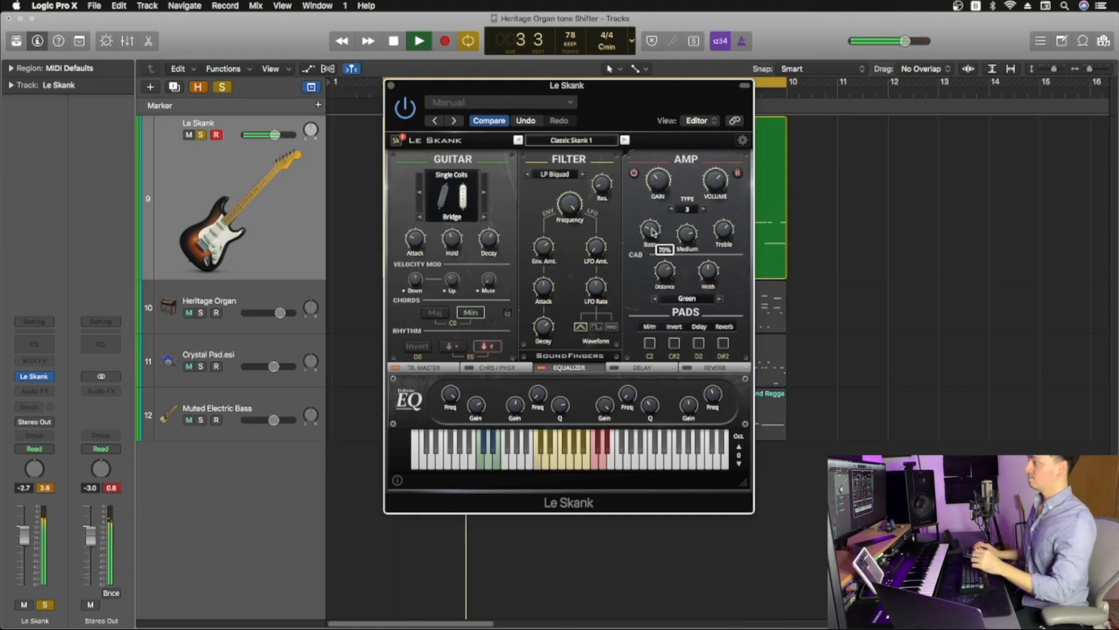
drag(709, 272, 710, 232)
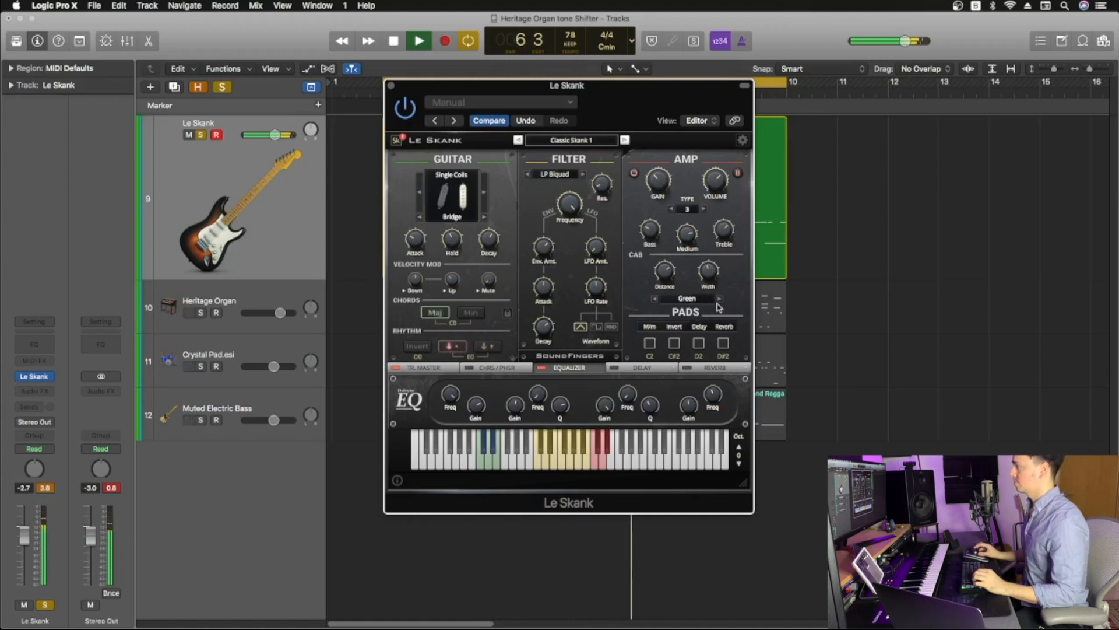
- Audition the Yellow and Orange cabinets and switch the amp to type 5
click(720, 300)
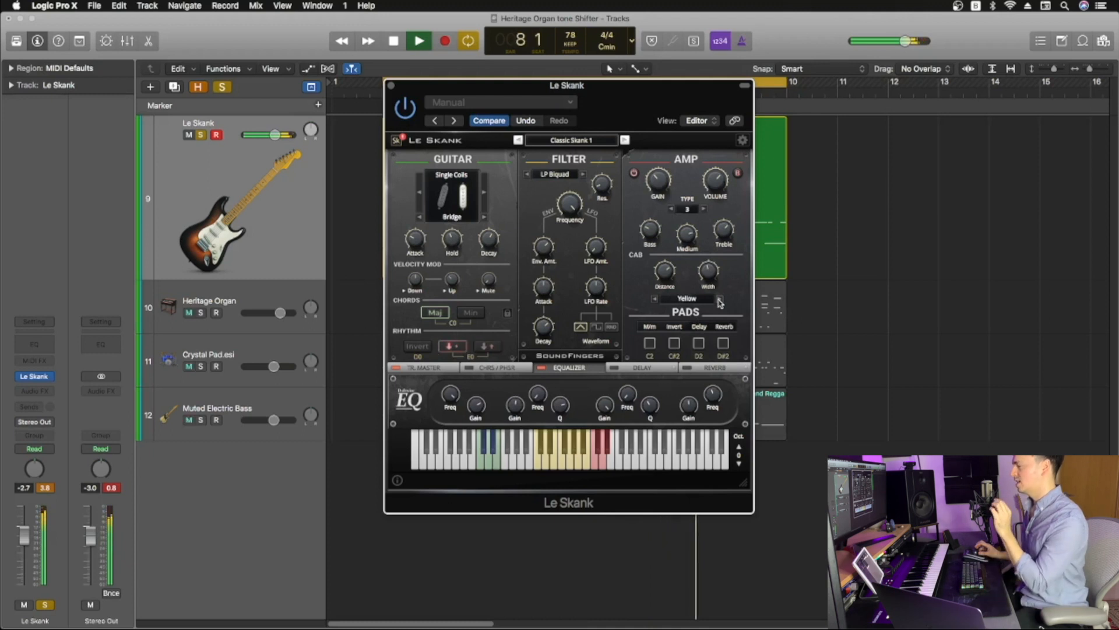
click(720, 300)
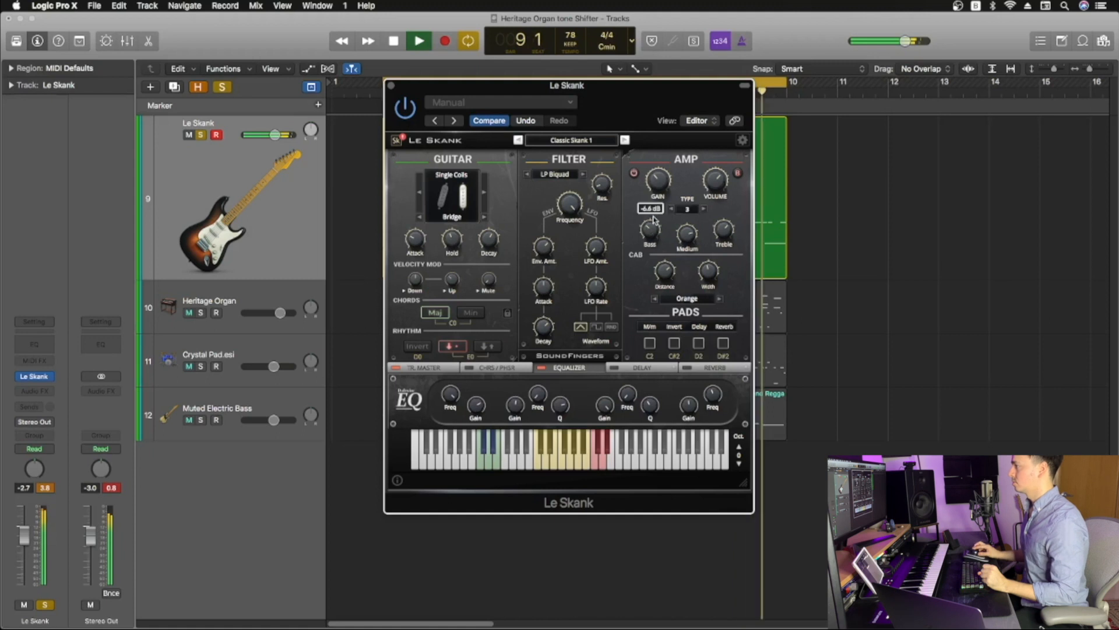
click(705, 210)
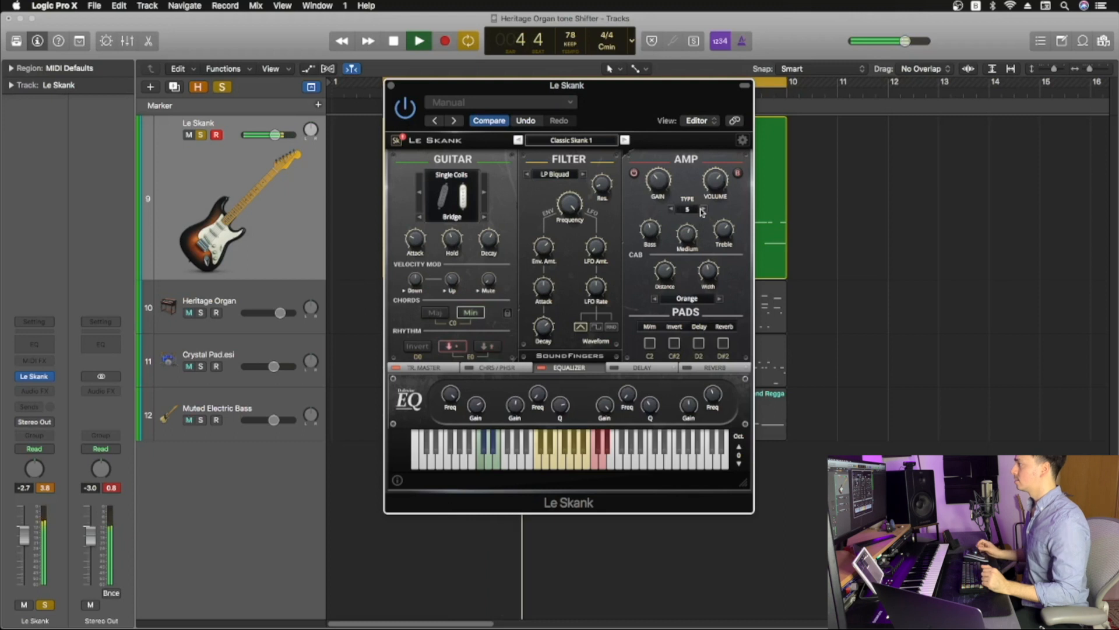
click(702, 211)
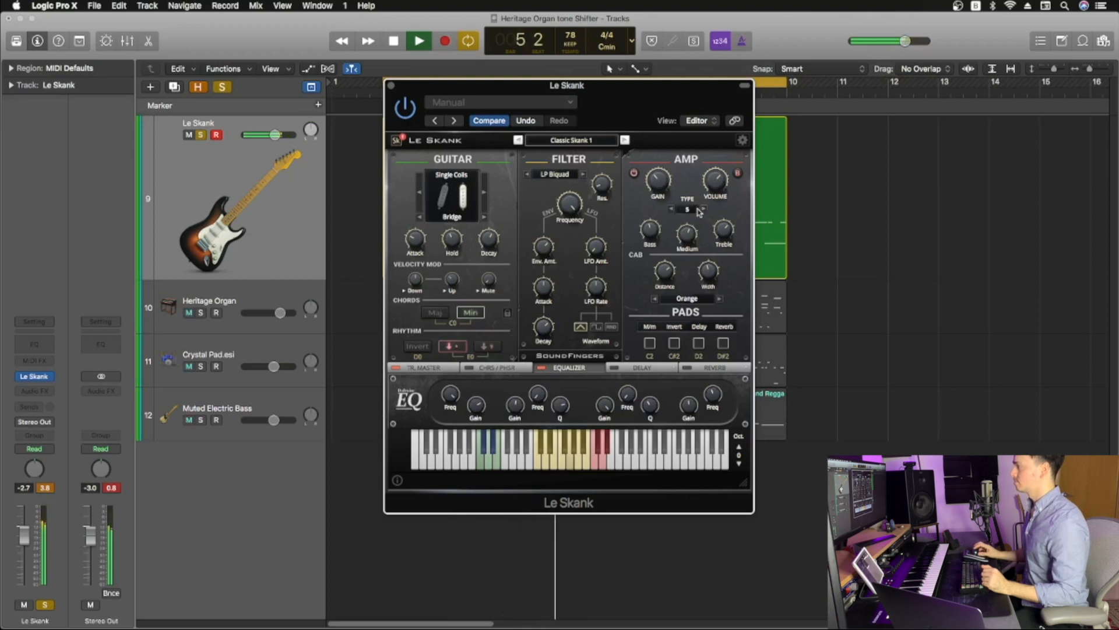
- Set the amp to type 1 and its cabinet to Red
click(691, 211)
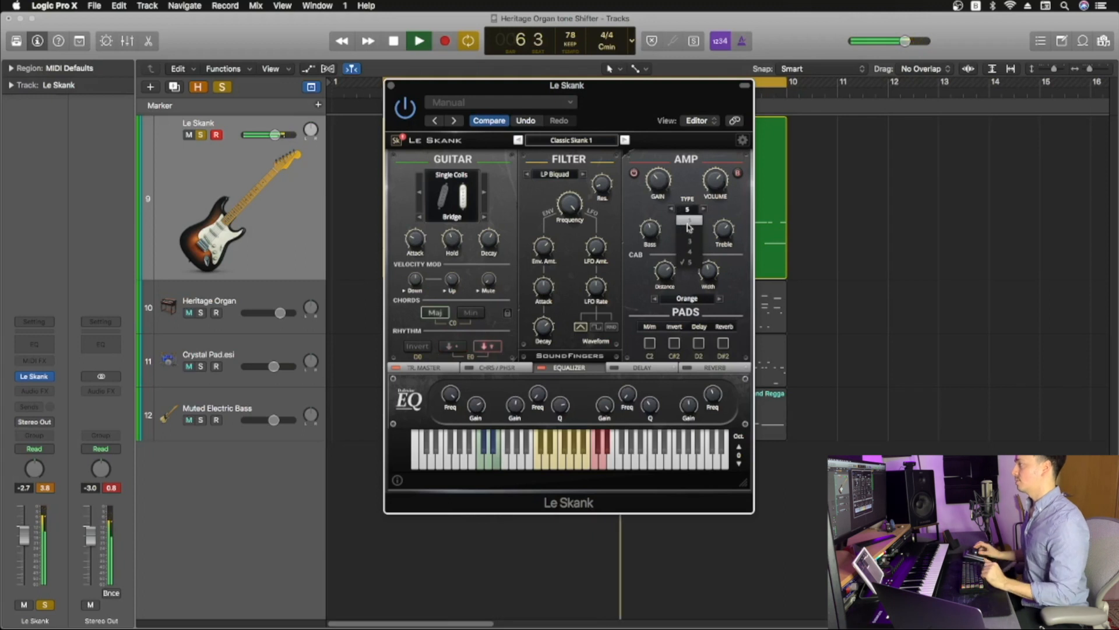
click(689, 262)
click(688, 298)
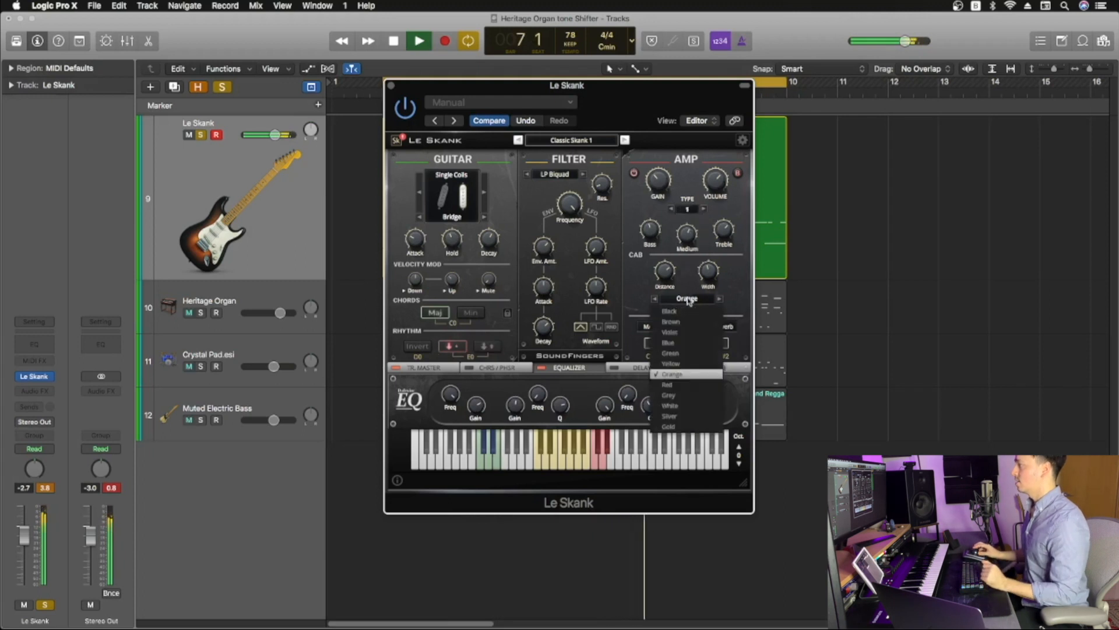
click(679, 386)
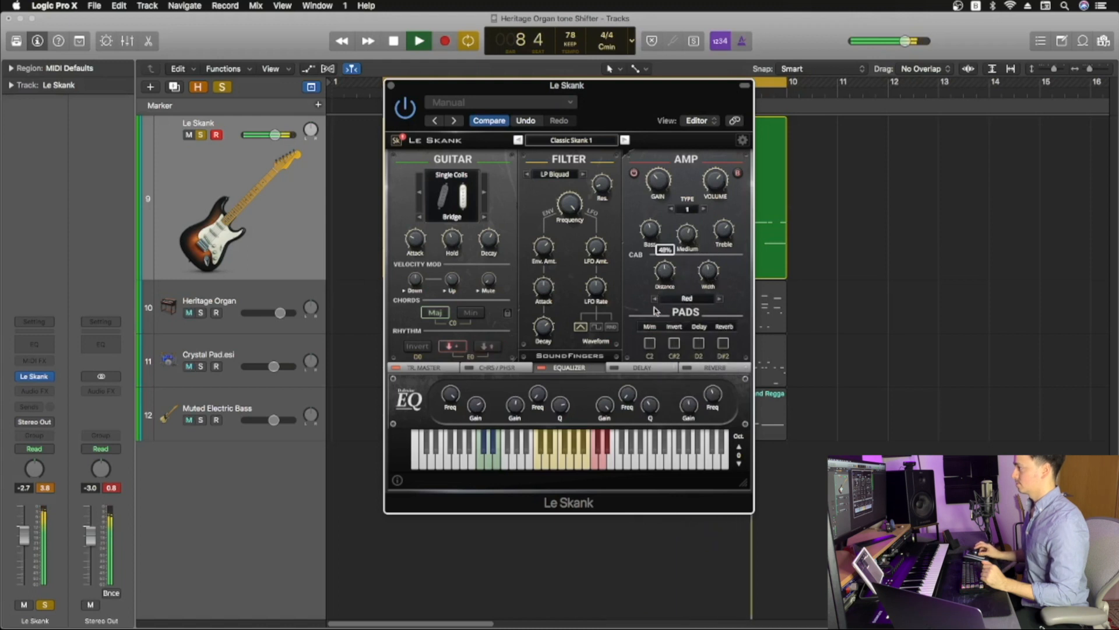
- Unsolo the guitar track to hear the full mix, then choose the Grey cabinet and amp type 4
key(s)
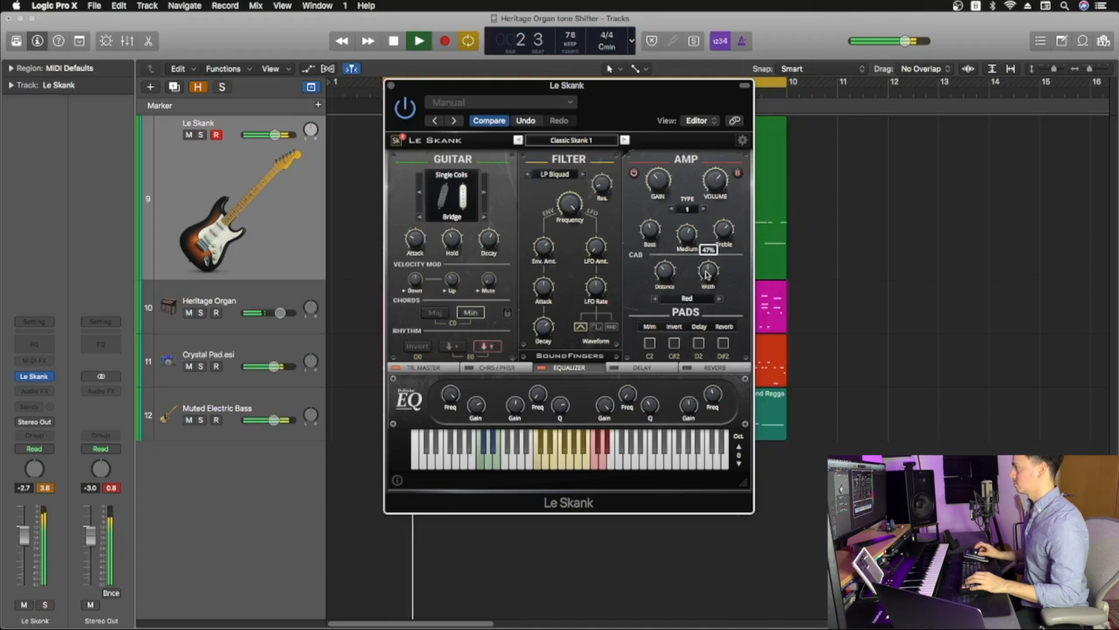
click(720, 298)
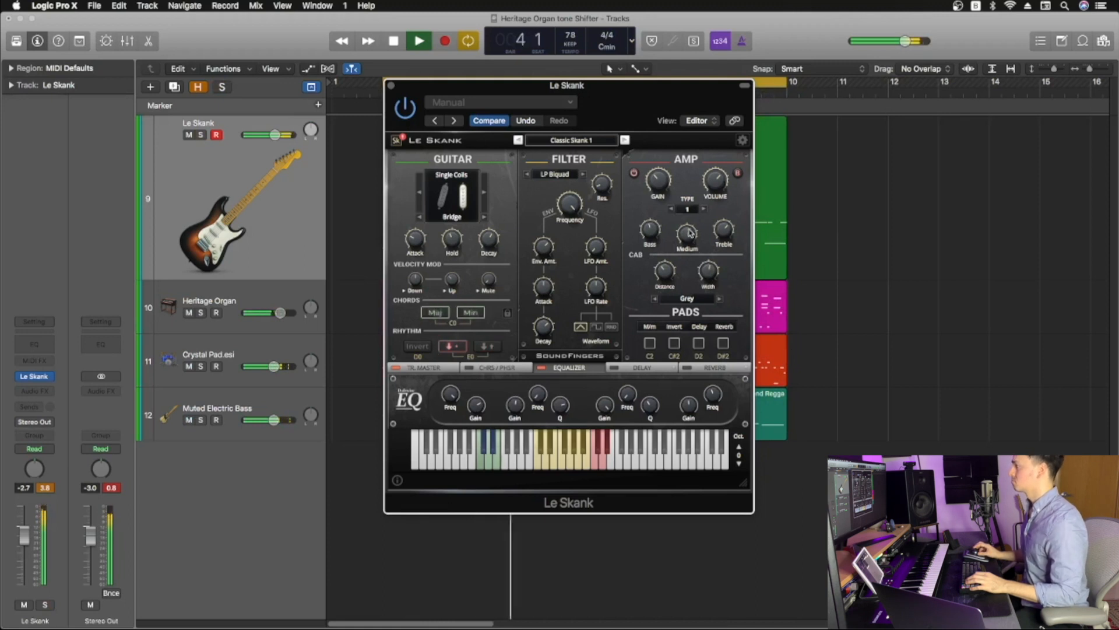
drag(690, 235, 698, 213)
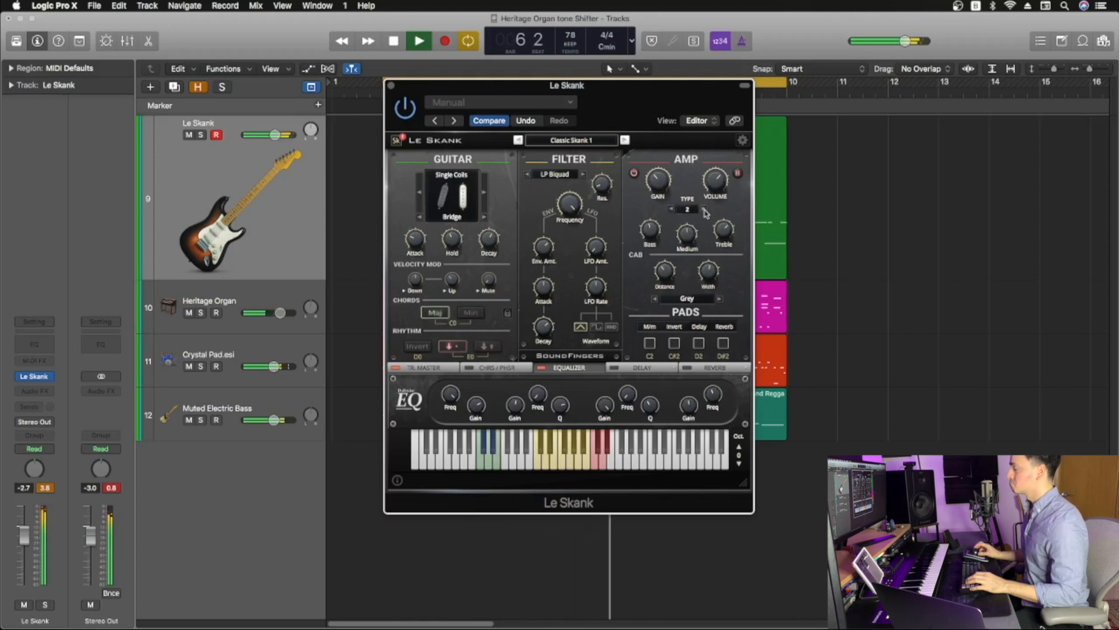
click(705, 209)
click(704, 210)
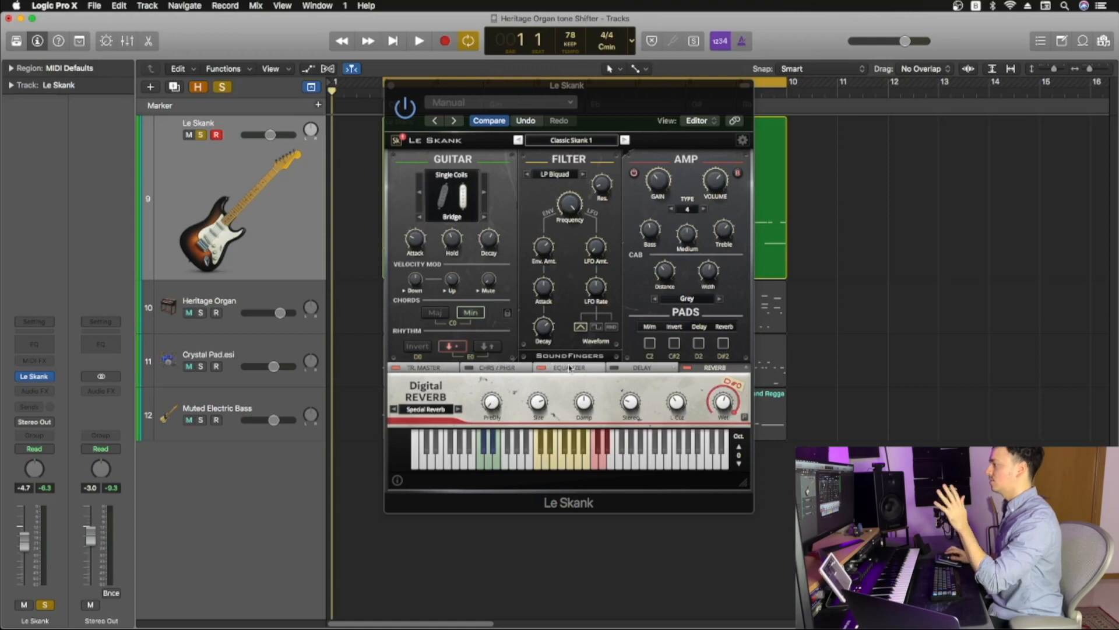
- Look through the Delay, Equalizer, Chorus/Phaser and Reverb effect controls, ending on the reverb
click(635, 369)
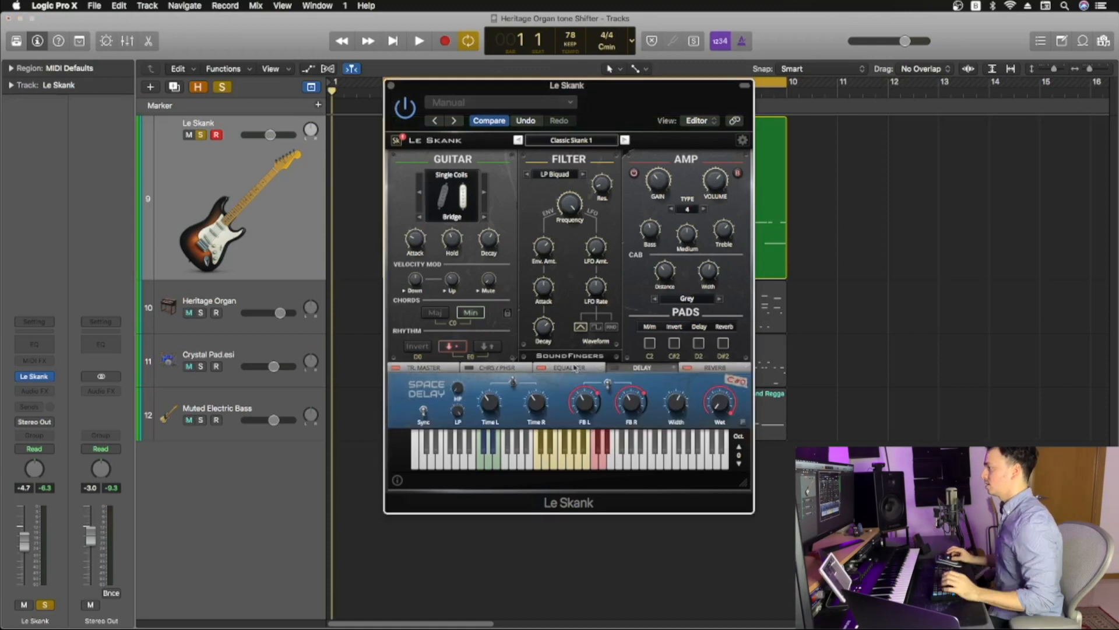
click(569, 369)
click(487, 368)
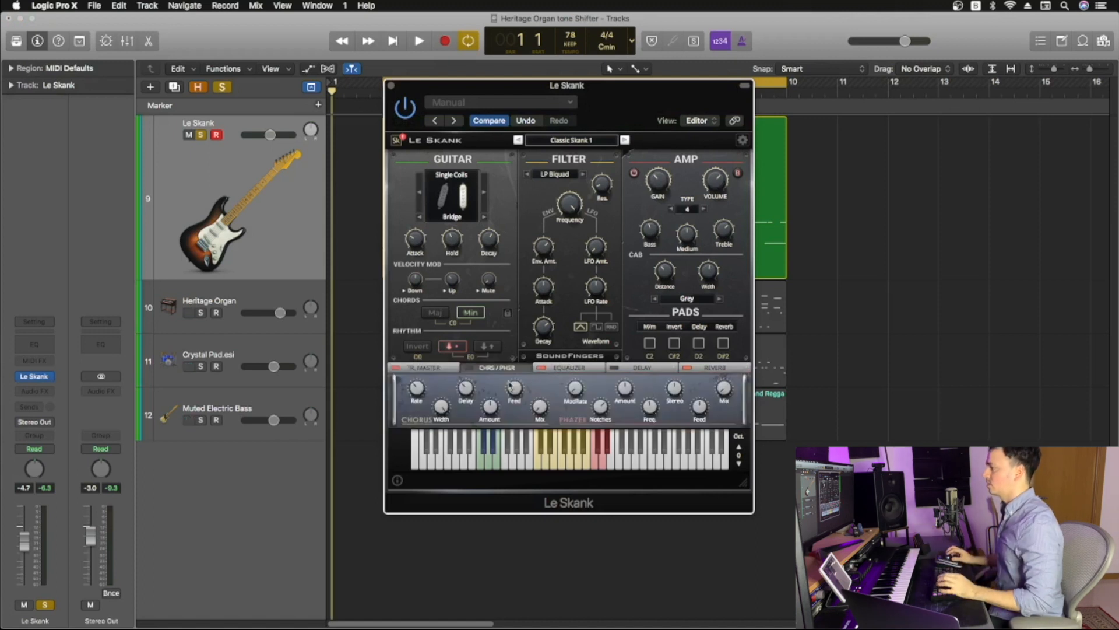
click(570, 367)
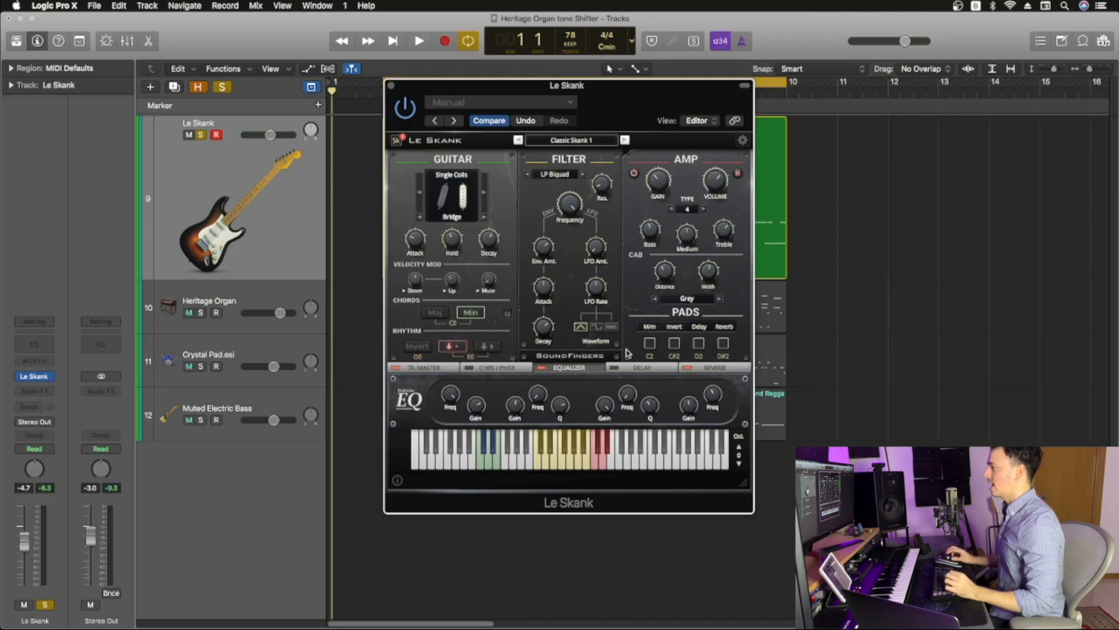
click(629, 371)
click(721, 368)
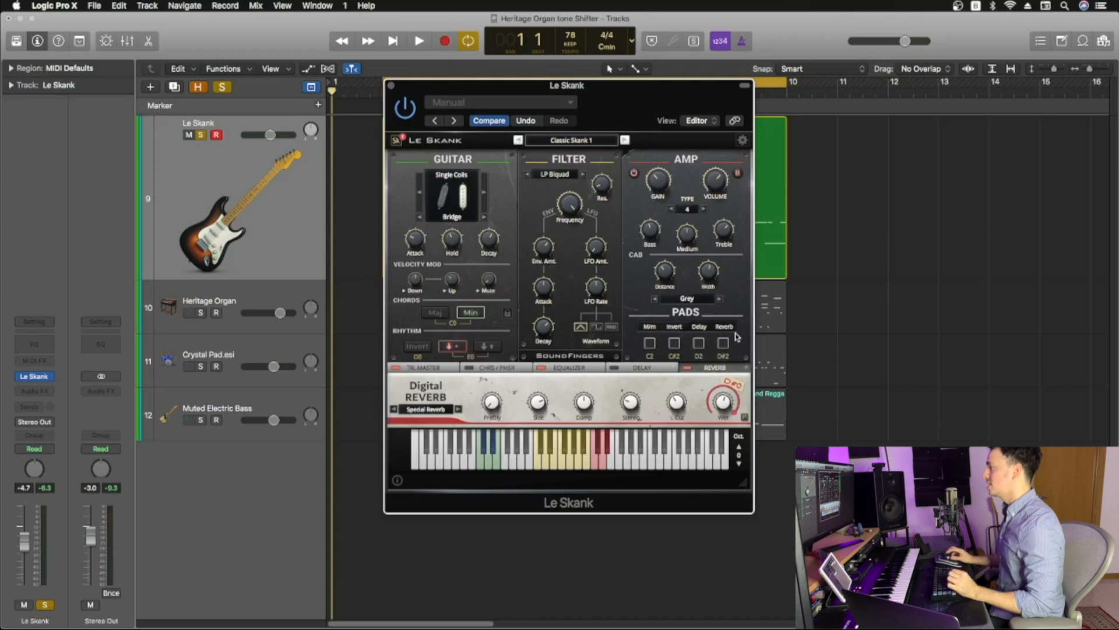
- Examine the functions that can be assigned to the Reverb, Delay and Invert pads, keeping their current assignments
click(720, 345)
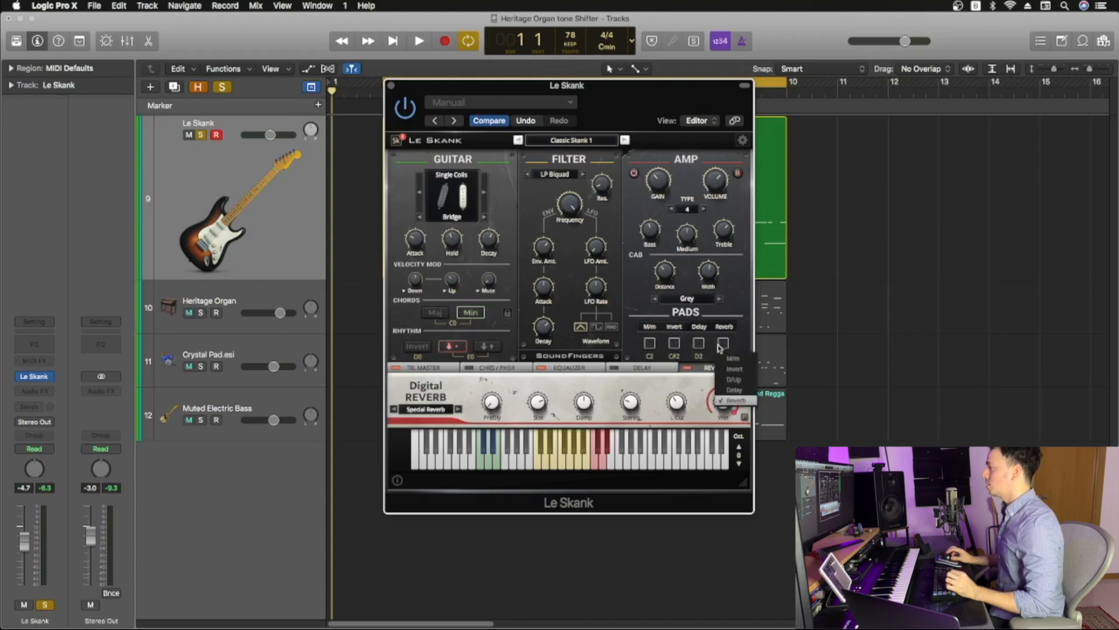
click(722, 398)
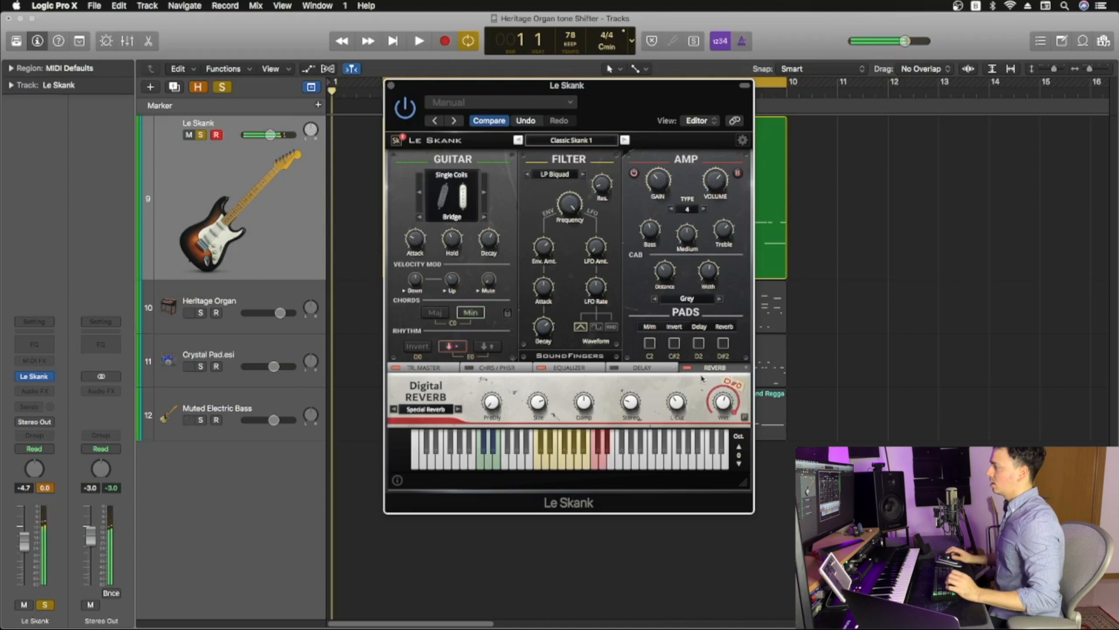
click(701, 343)
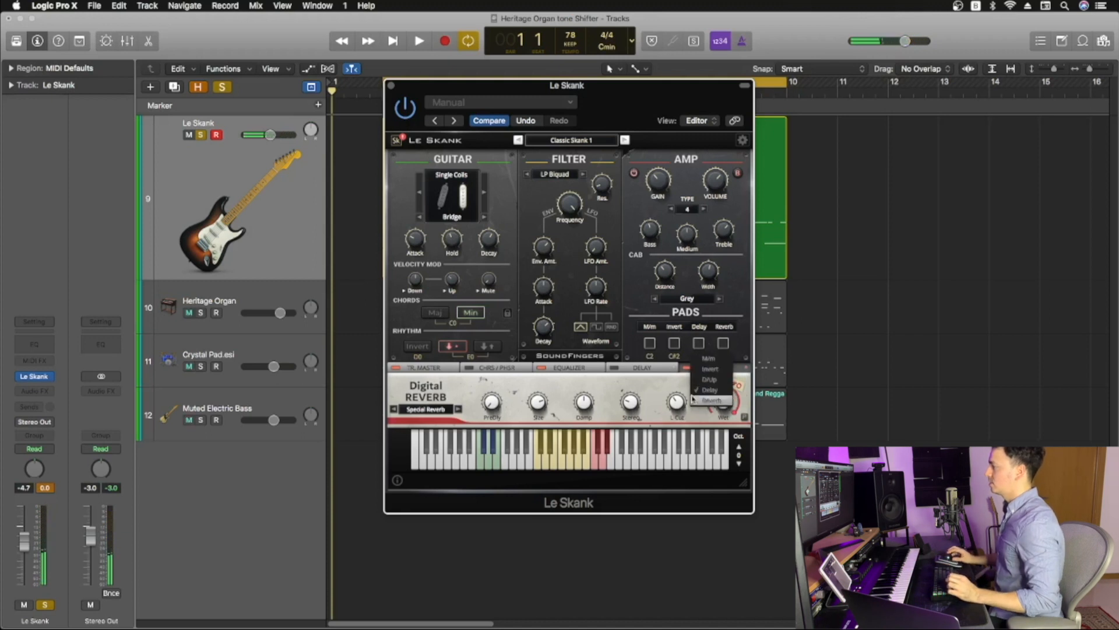
click(676, 343)
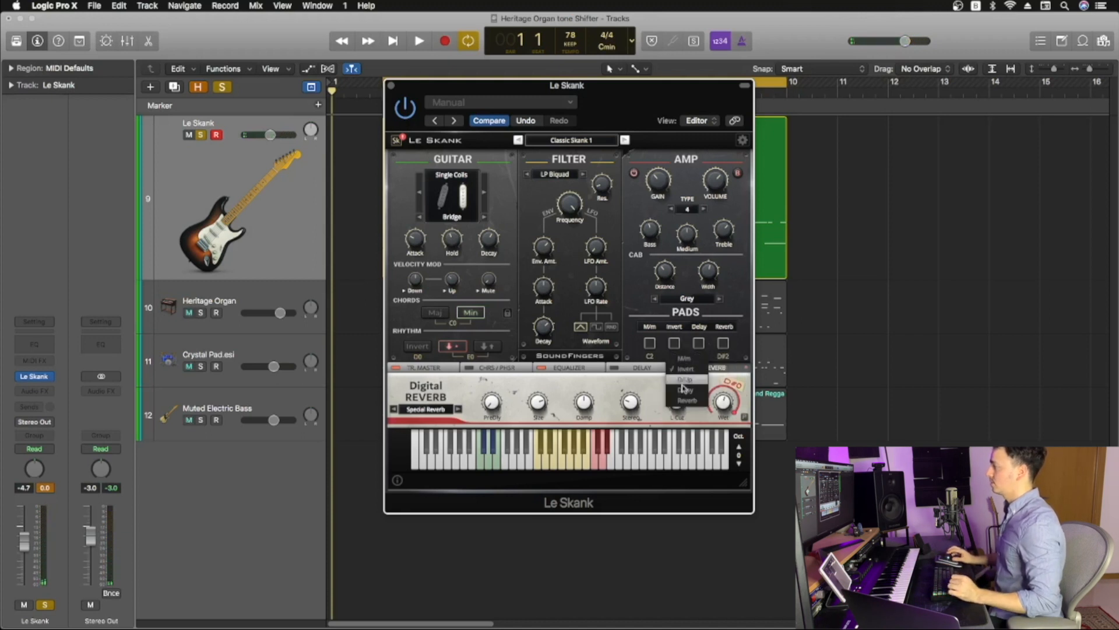
click(681, 309)
click(673, 344)
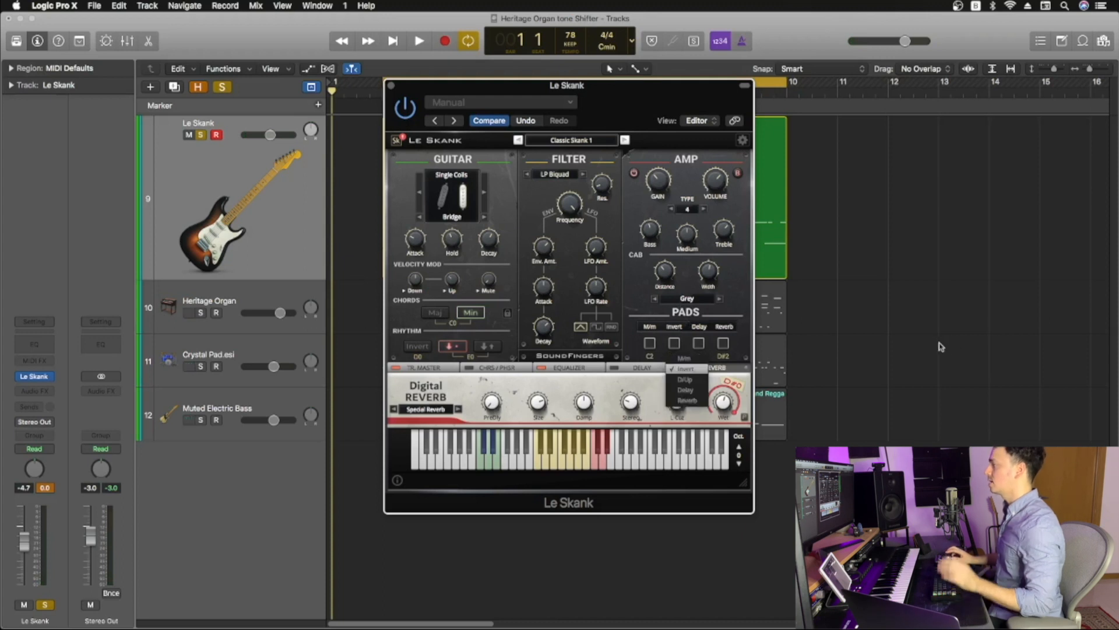
click(713, 334)
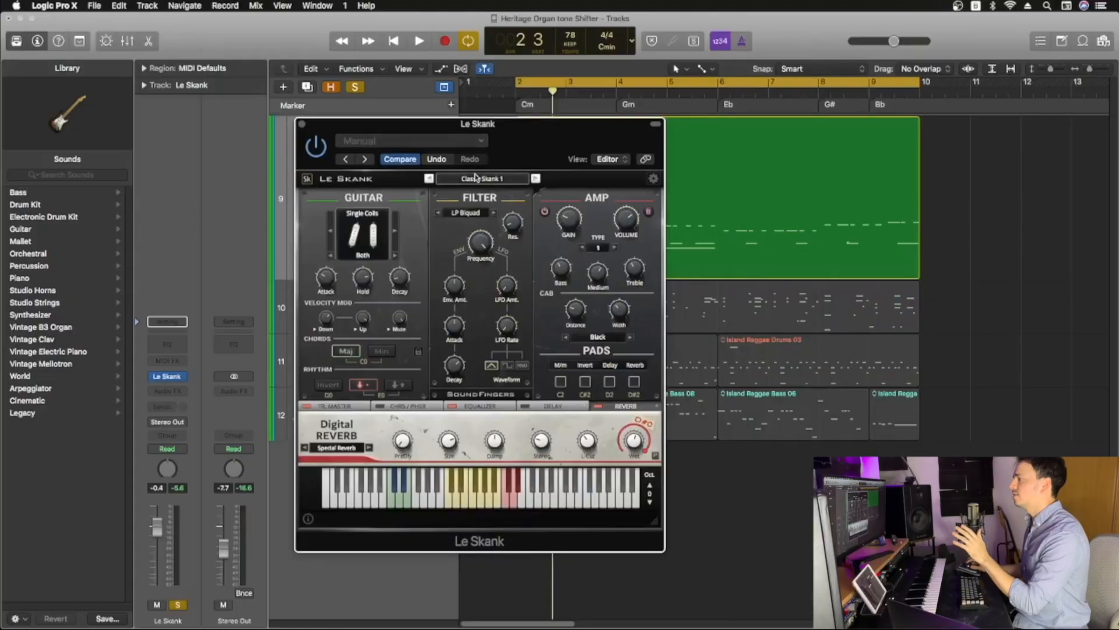
- Review the available filter types, keep LP Biquad and start playback
click(470, 213)
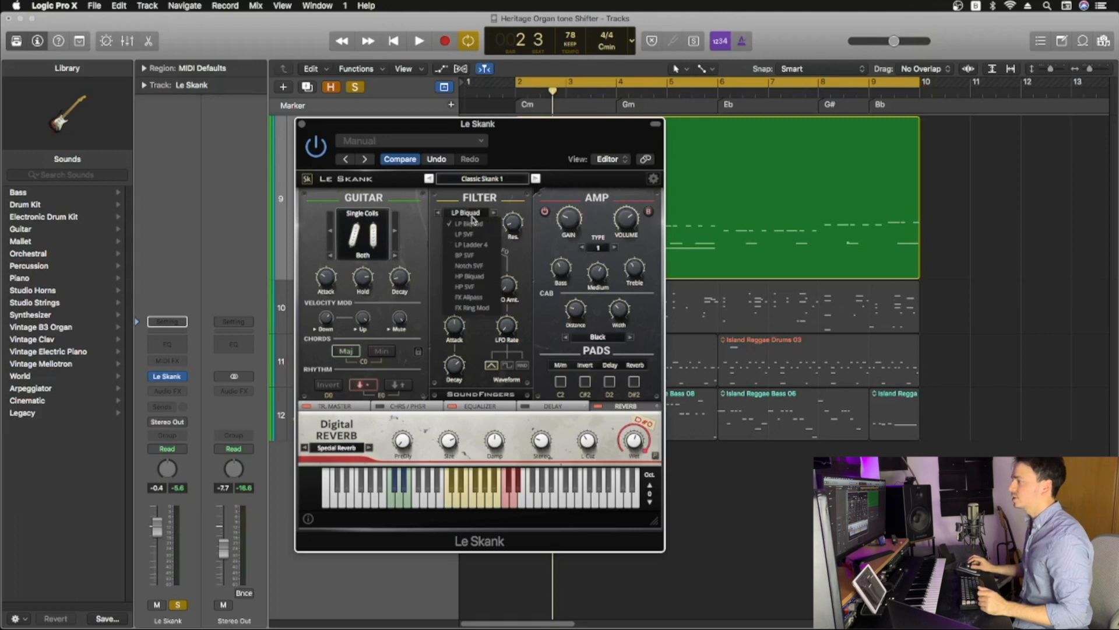
click(513, 200)
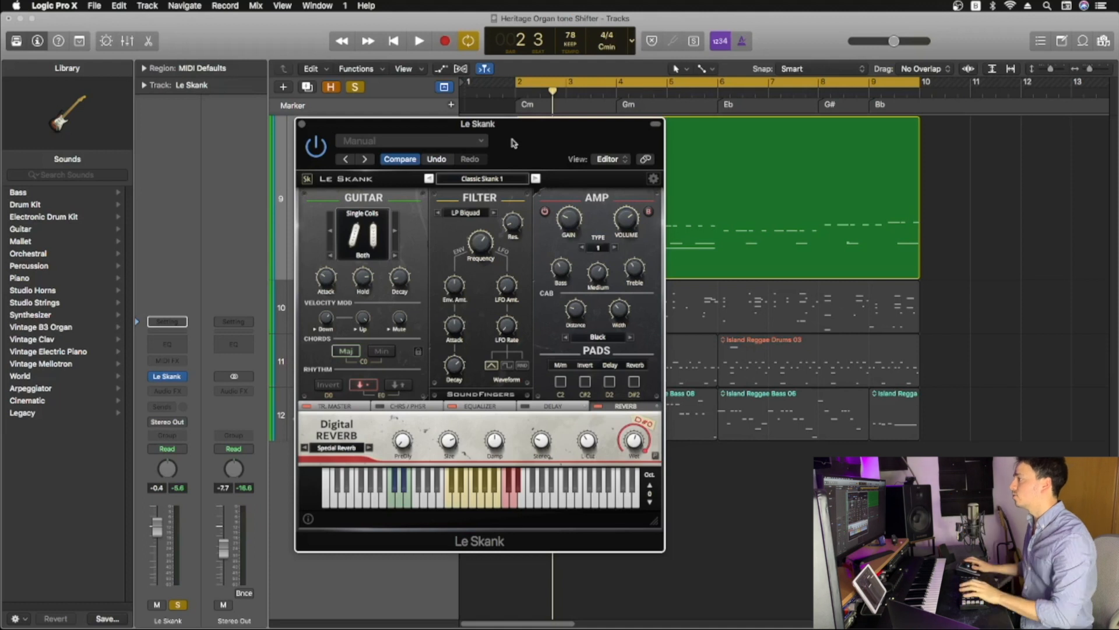
key(space)
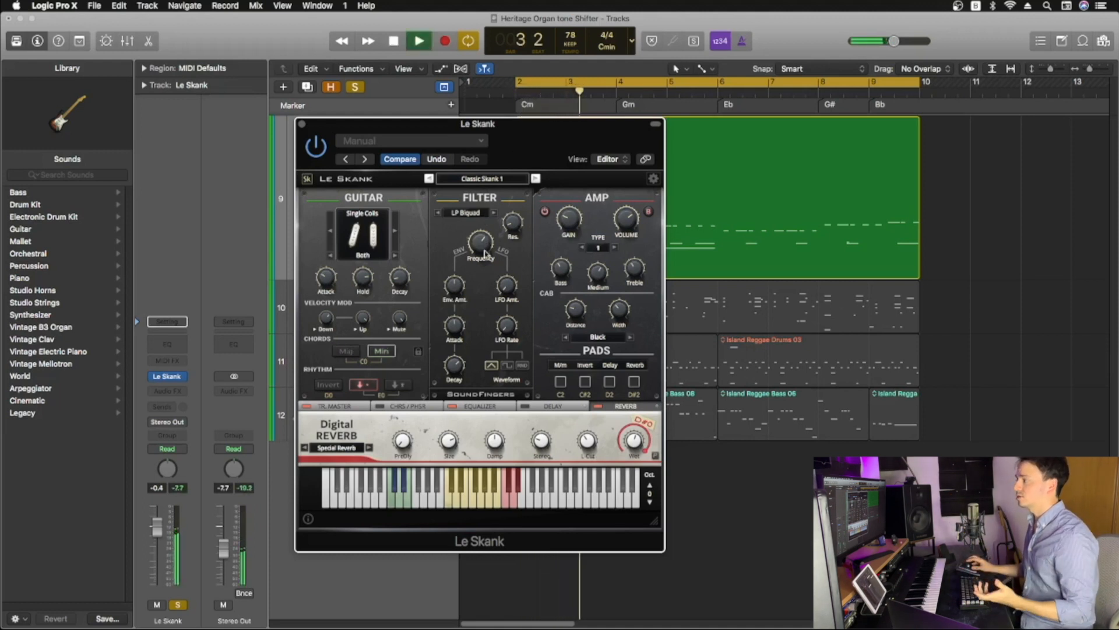
- Set the filter Frequency to about 15.5 kHz, the LFO Amount to about 36% and the LFO Rate to 2.9 Hz
drag(484, 254, 486, 211)
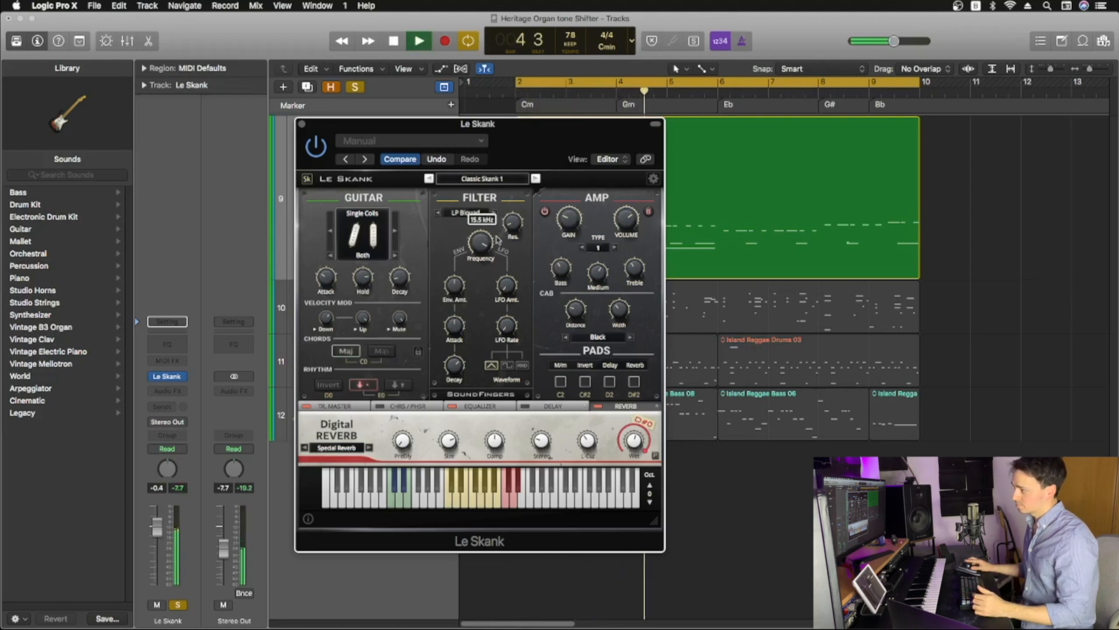
drag(505, 284, 501, 240)
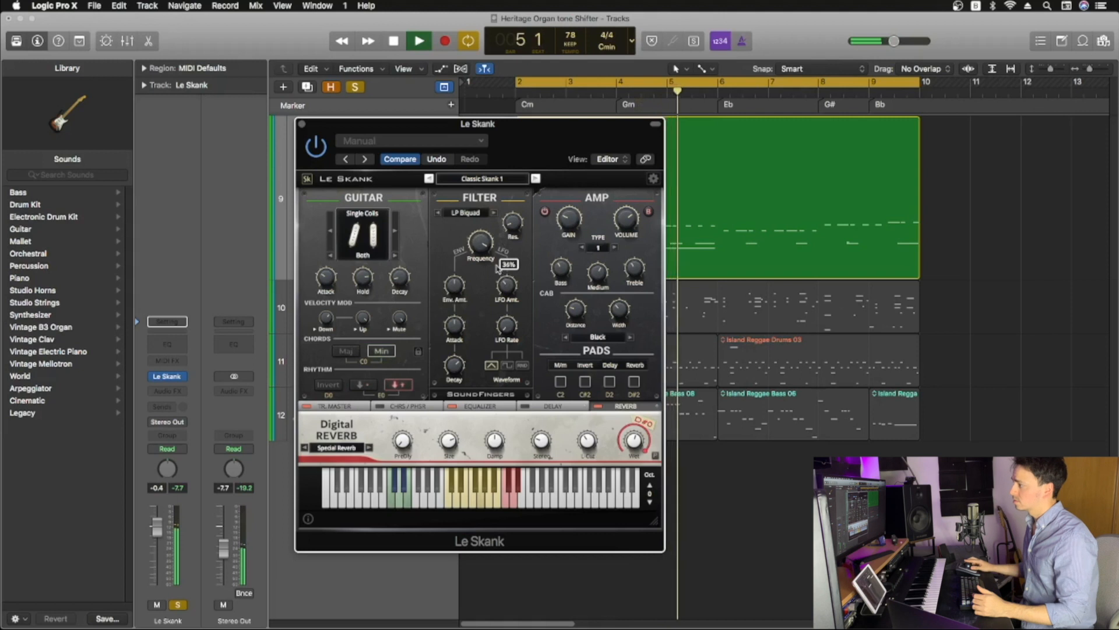
drag(506, 324, 502, 287)
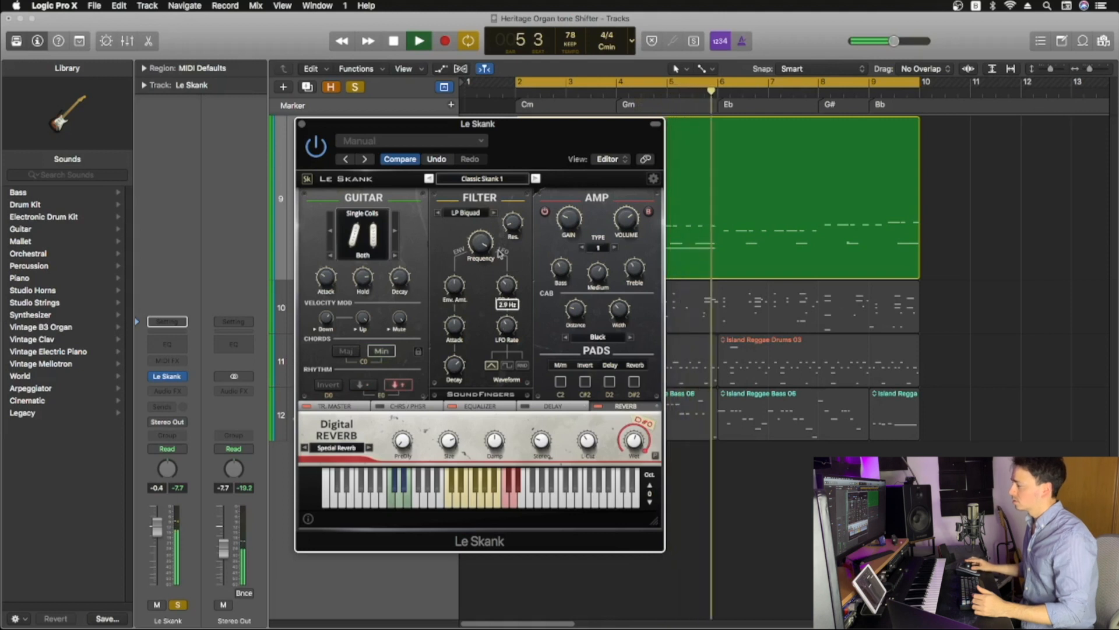
- Raise the filter Resonance to 7.92 and sweep the Frequency down to about 734 Hz and back up
drag(516, 219, 515, 70)
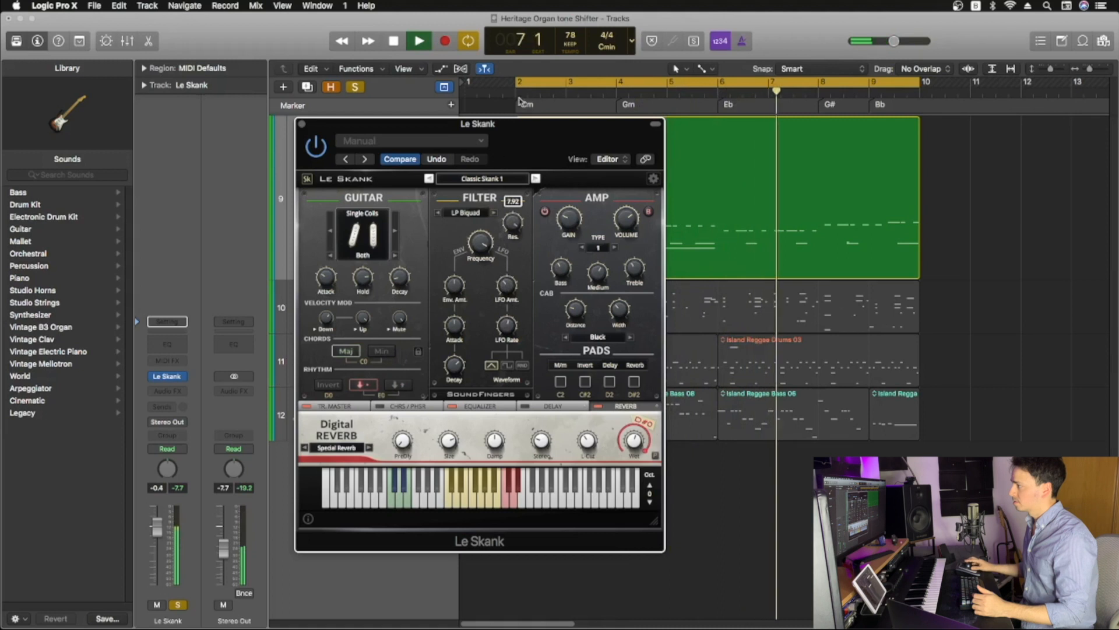
drag(481, 241, 471, 307)
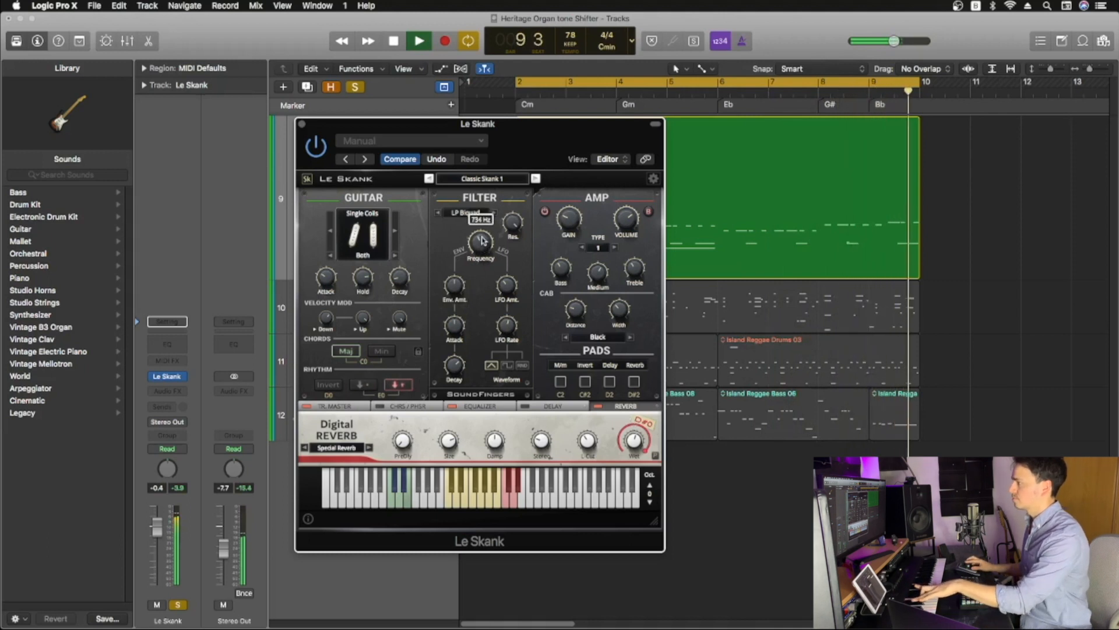
drag(483, 241, 483, 229)
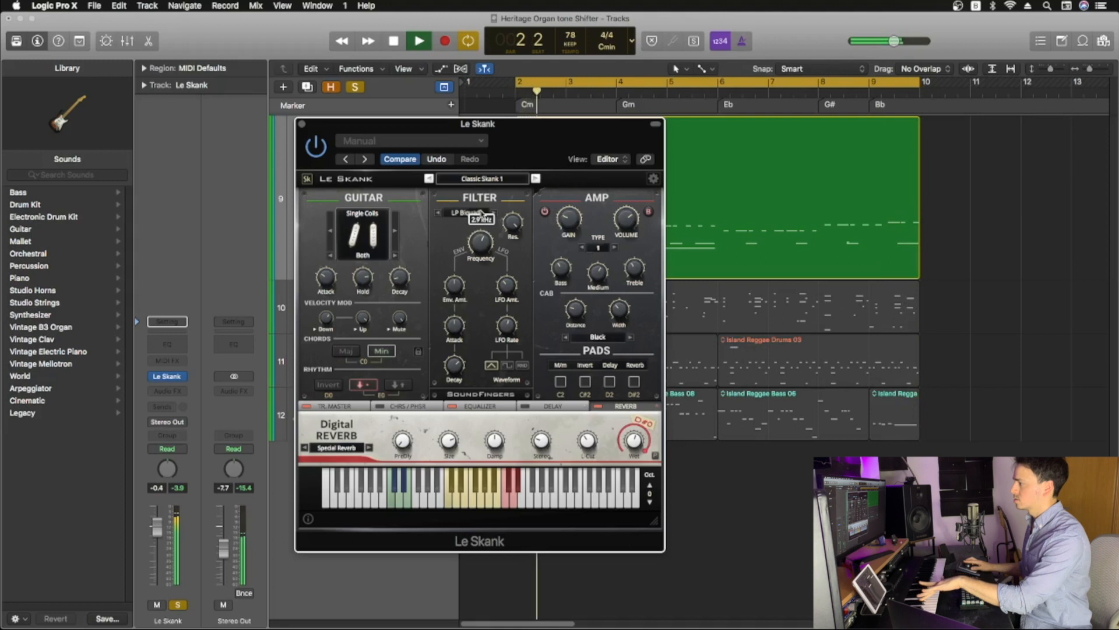